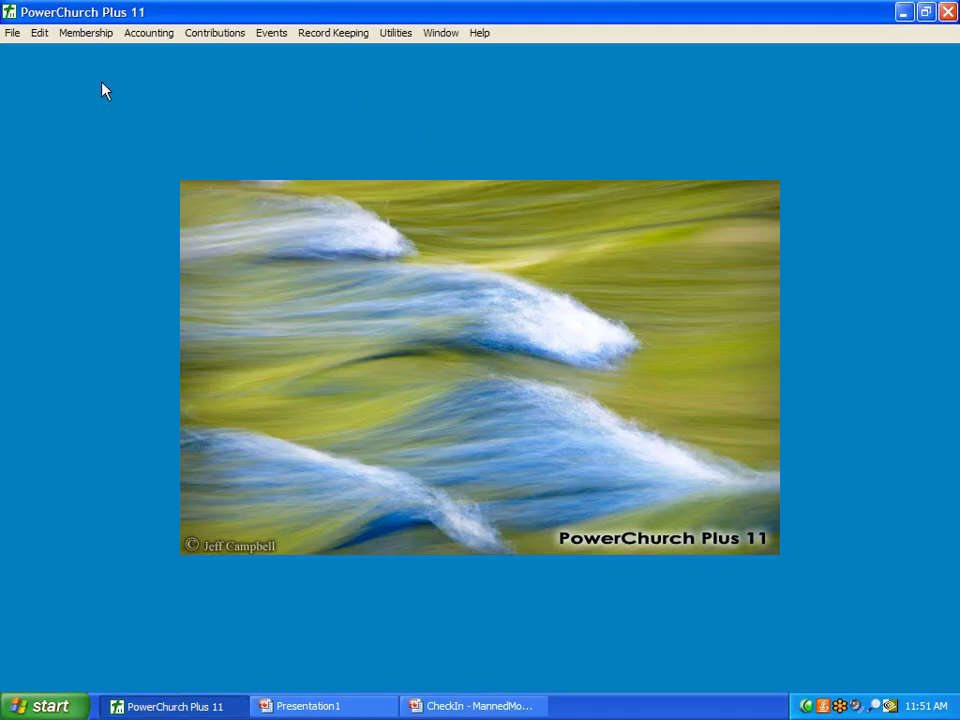
Open Maintain Activity/Skill Descriptions from Membership, showing activity 1000 Worship Services
{"action": "left_click", "coordinate": [87, 40]}
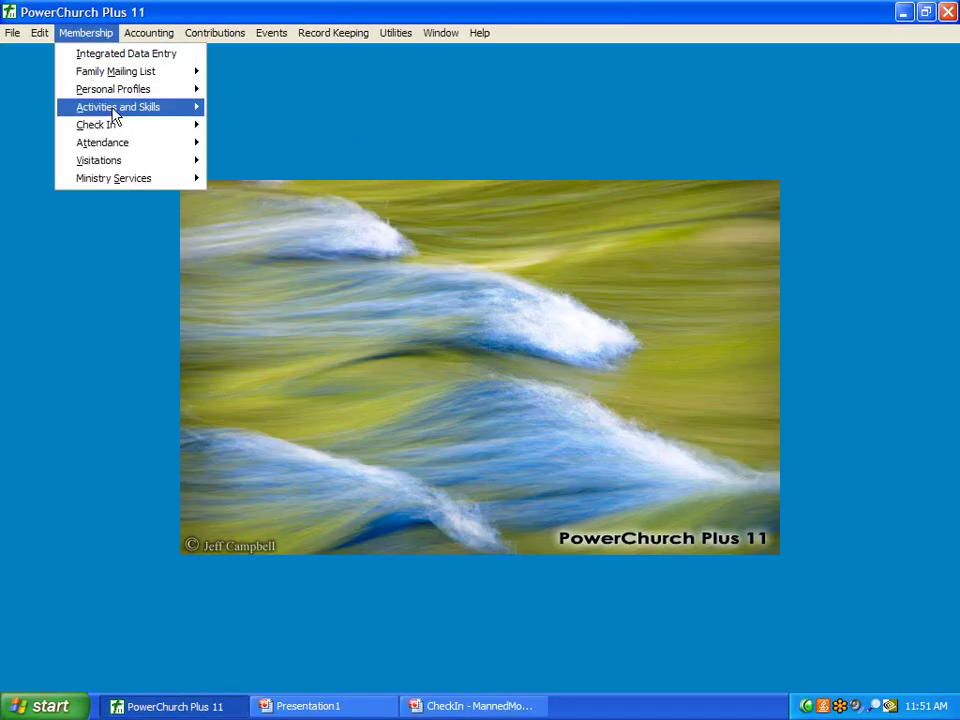
{"action": "mouse_move", "coordinate": [118, 107]}
{"action": "mouse_move", "coordinate": [237, 292]}
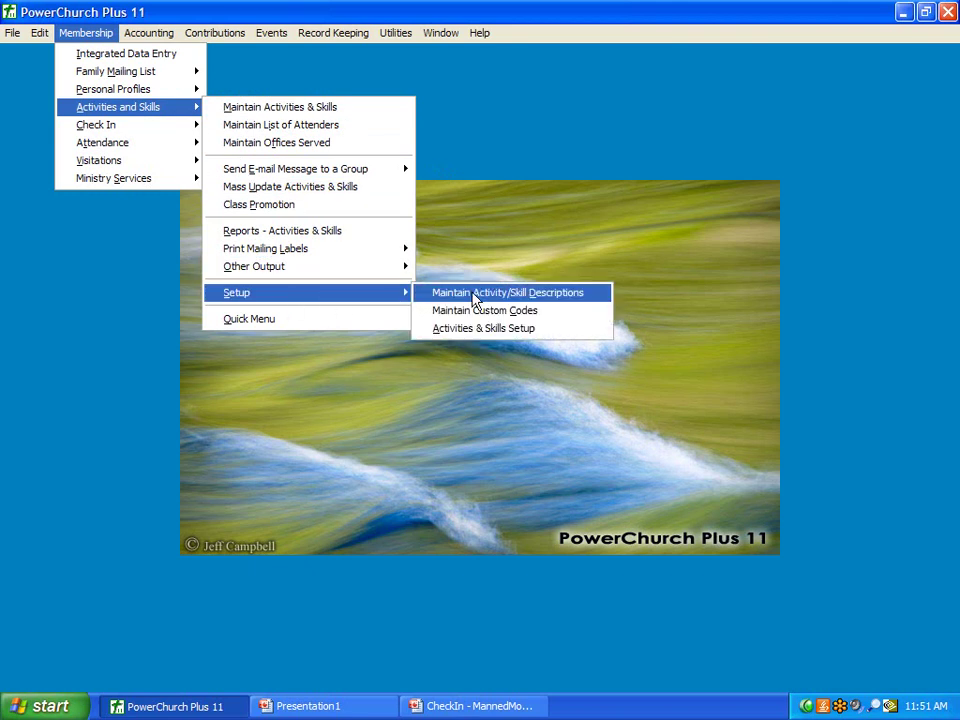
{"action": "left_click", "coordinate": [480, 295]}
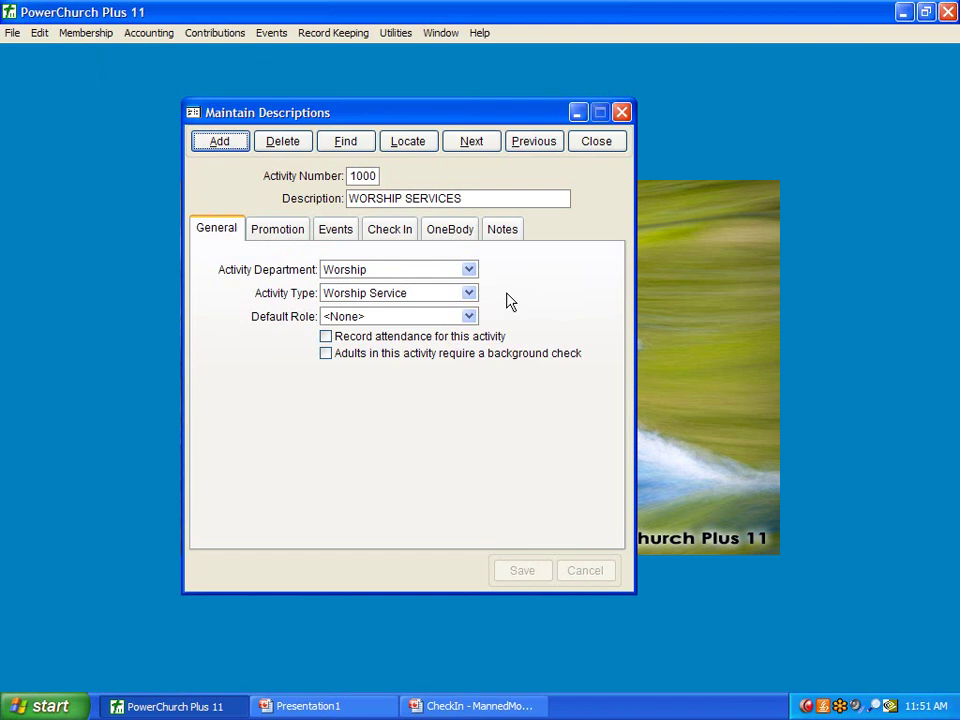
Locate and load activity 2001 Nursery, showing its Events settings
{"action": "left_click", "coordinate": [412, 148]}
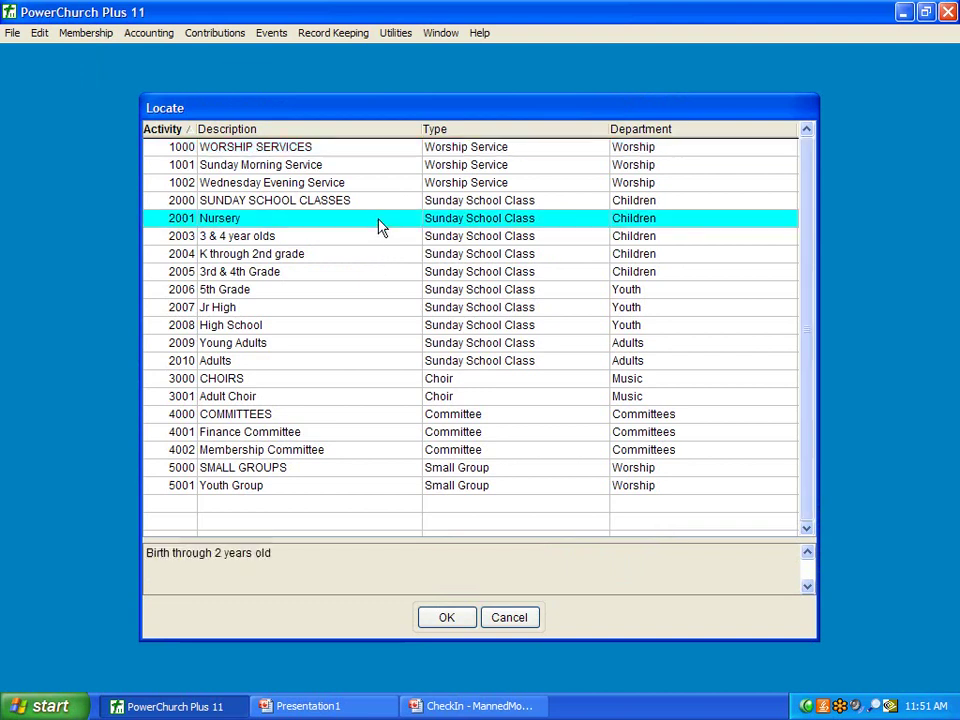
{"action": "double_click", "coordinate": [379, 225]}
{"action": "left_click", "coordinate": [335, 232]}
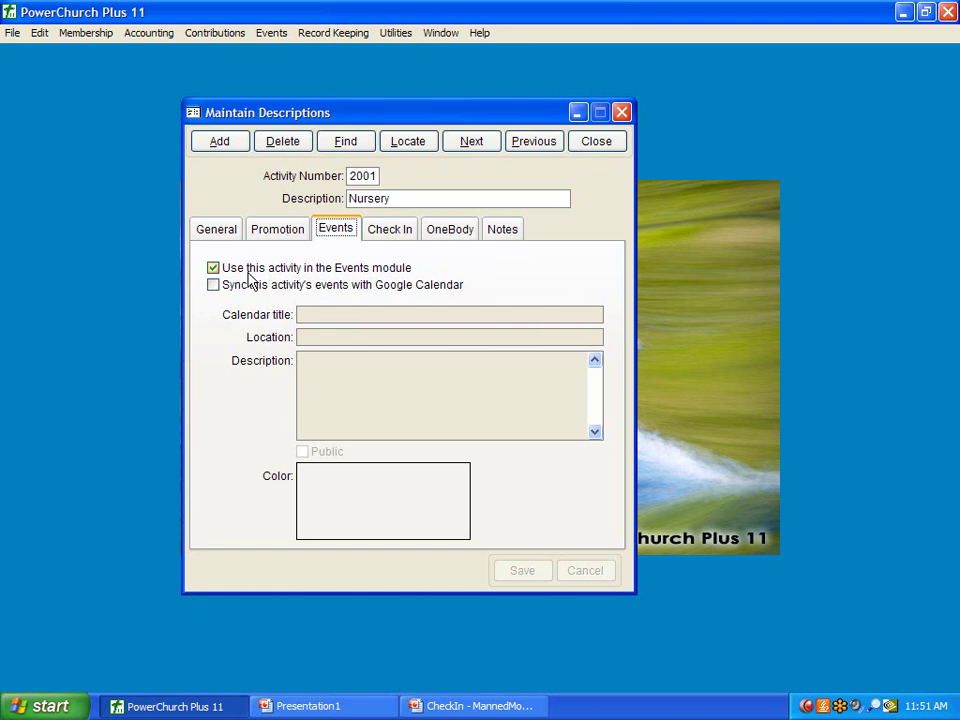
Set Nursery's check-in to 'Always available'
{"action": "left_click", "coordinate": [401, 235]}
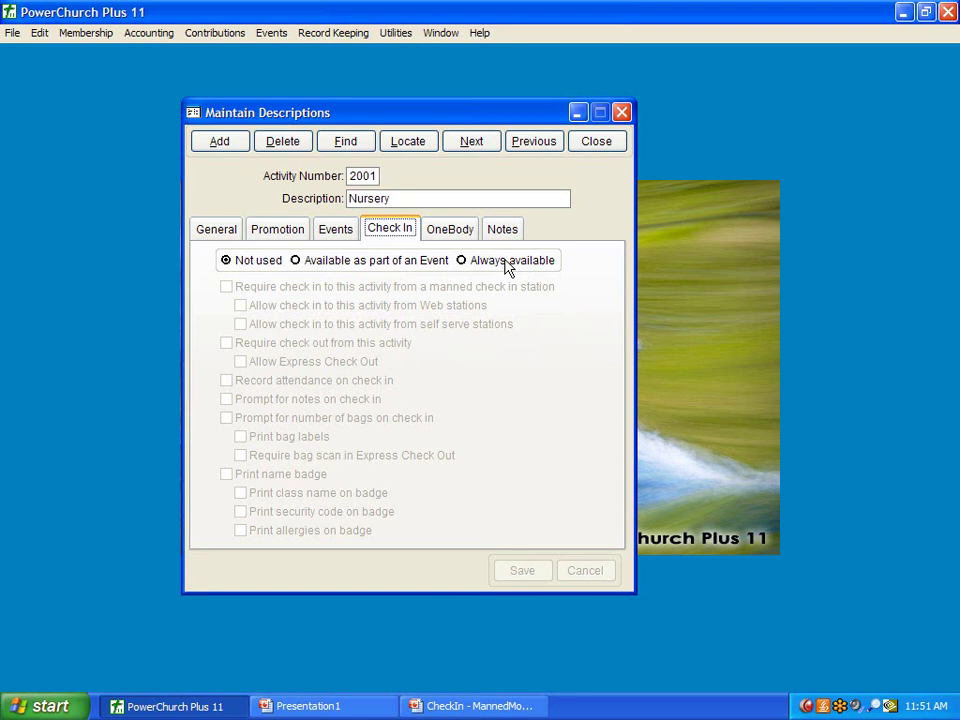
{"action": "left_click", "coordinate": [462, 260]}
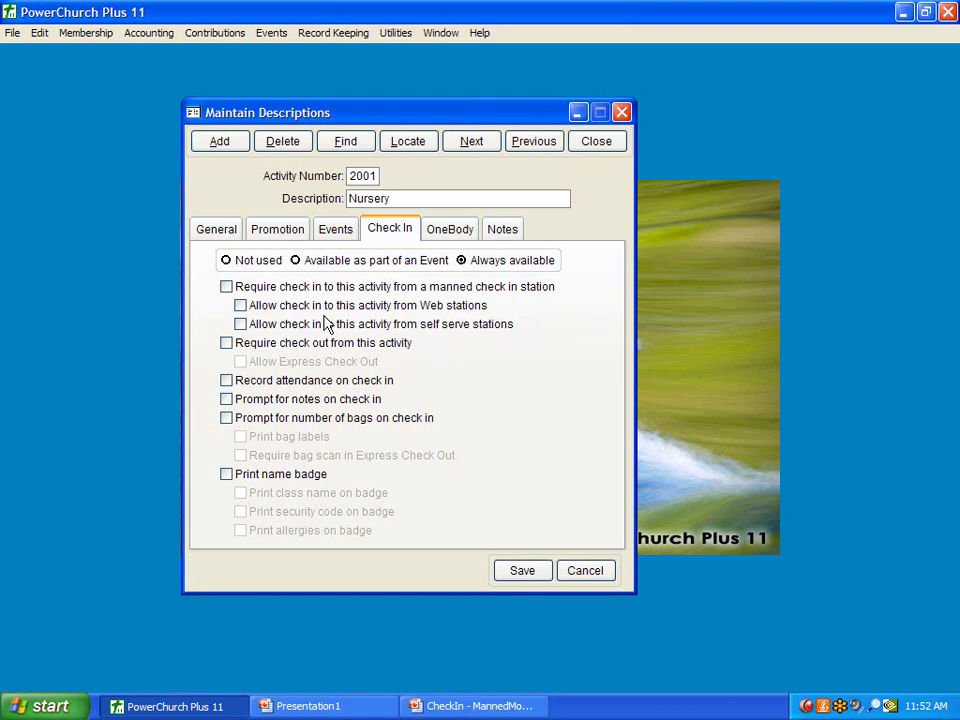
Give Nursery self-serve check-in, required and express check-out, attendance recording and note prompts
{"action": "left_click", "coordinate": [446, 327]}
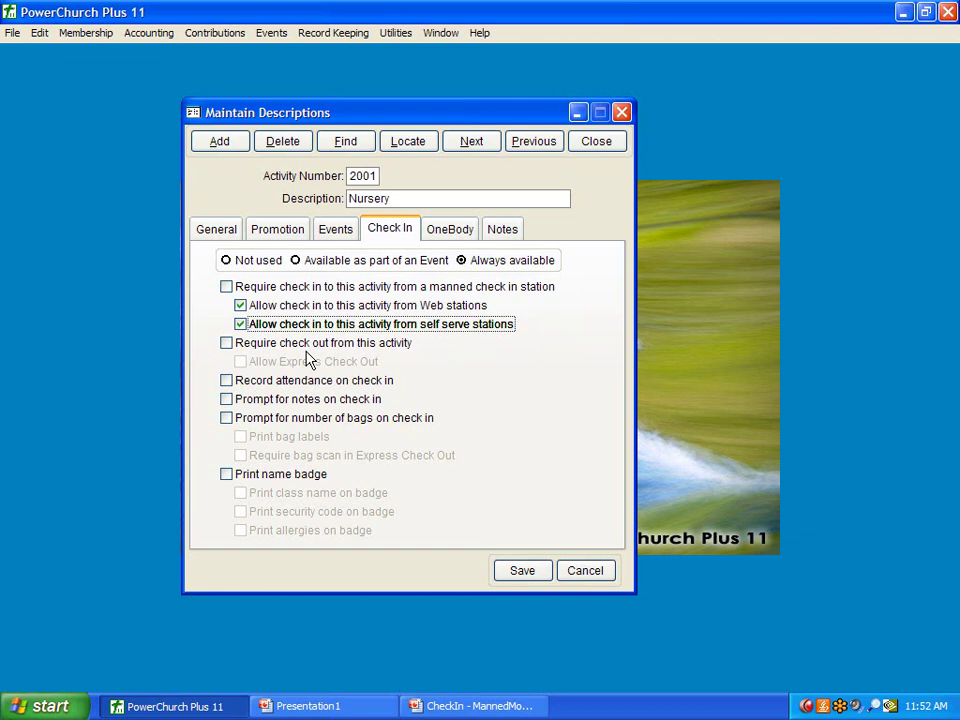
{"action": "left_click", "coordinate": [247, 350]}
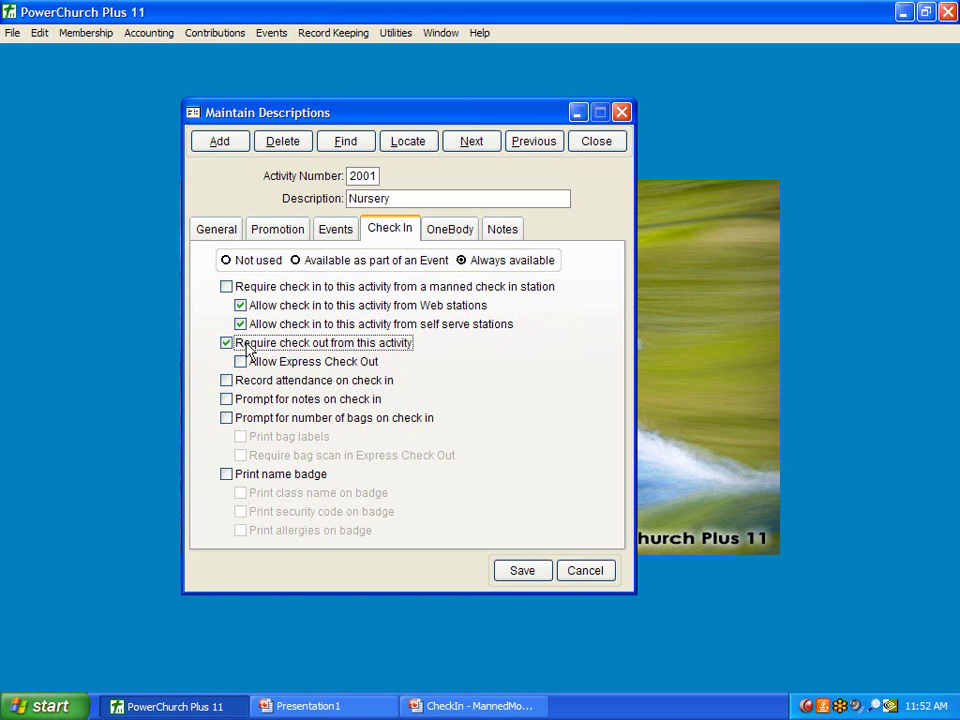
{"action": "left_click", "coordinate": [246, 363]}
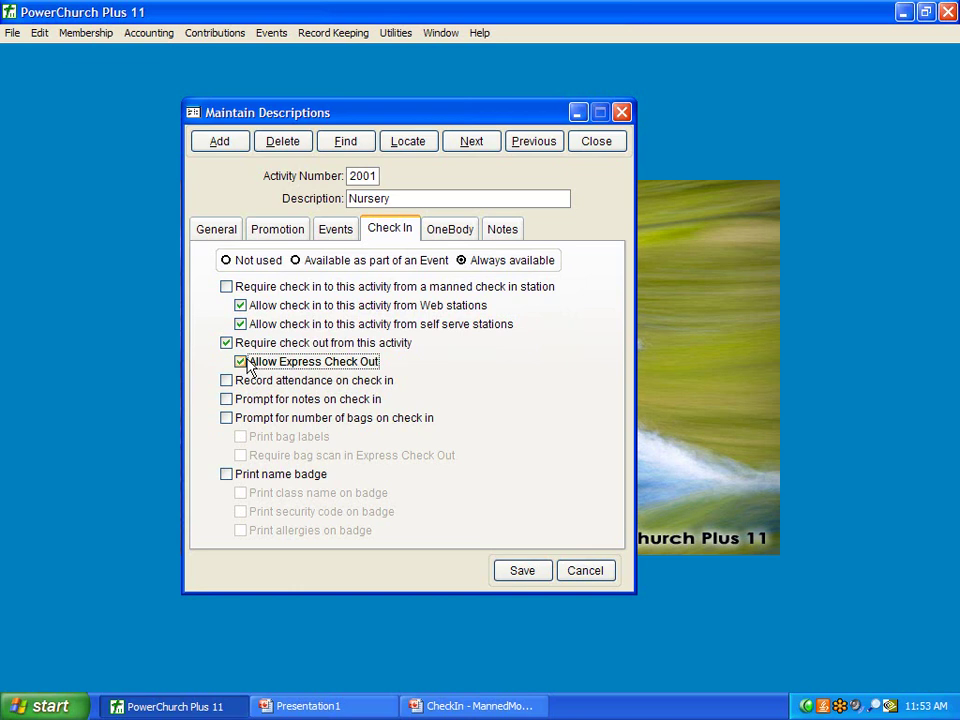
{"action": "left_click", "coordinate": [226, 381]}
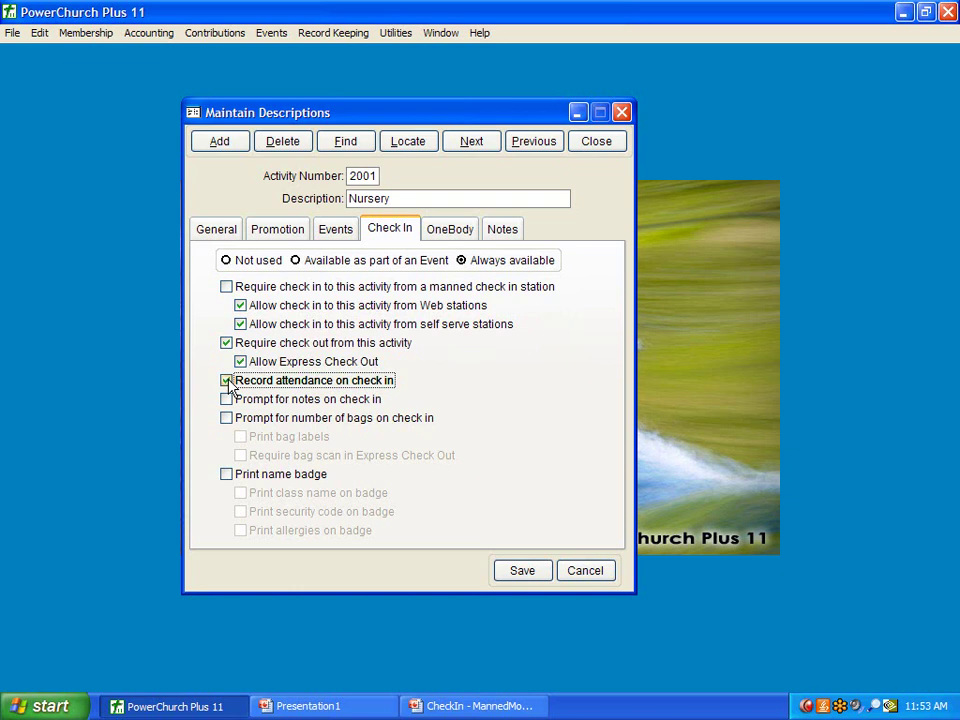
{"action": "left_click", "coordinate": [226, 399]}
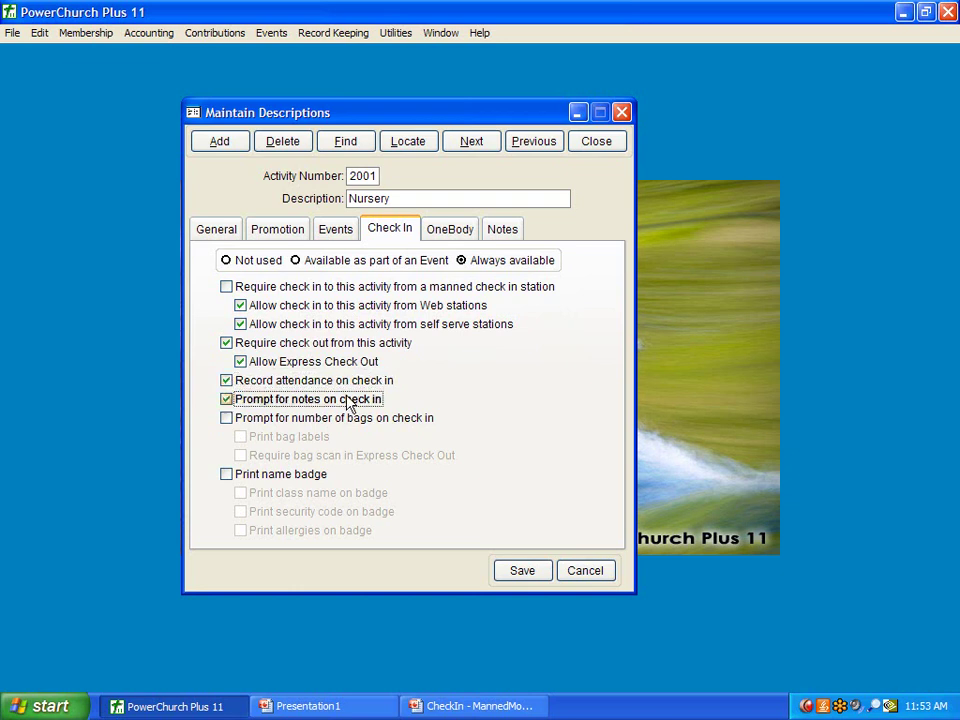
Add bag count prompt, bag scan, and badges with class, security code and allergies; save
{"action": "left_click", "coordinate": [390, 418]}
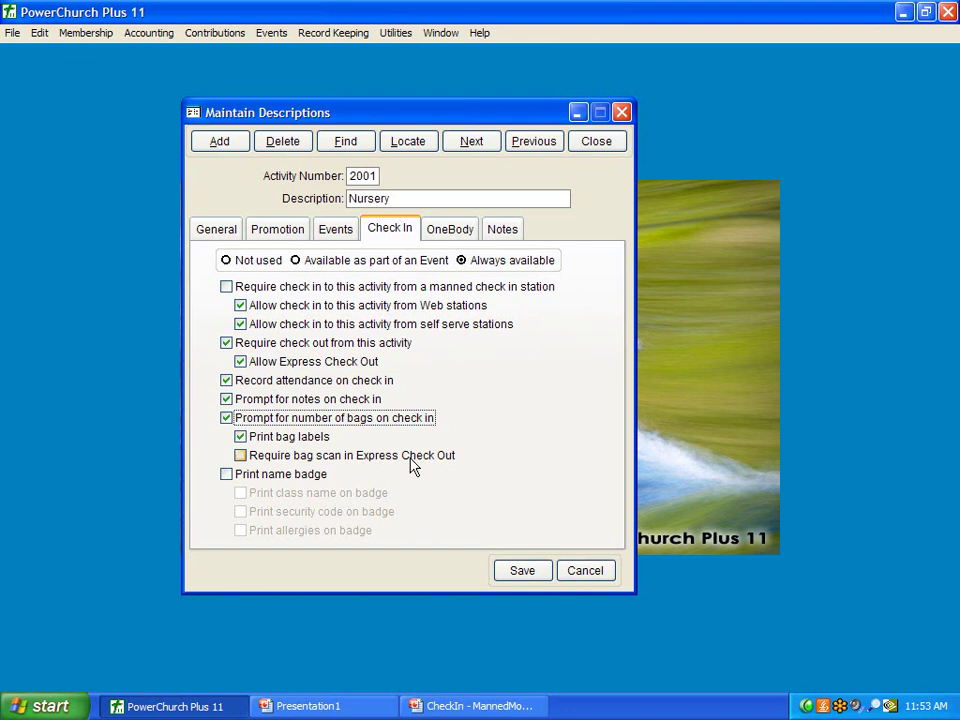
{"action": "left_click", "coordinate": [410, 458]}
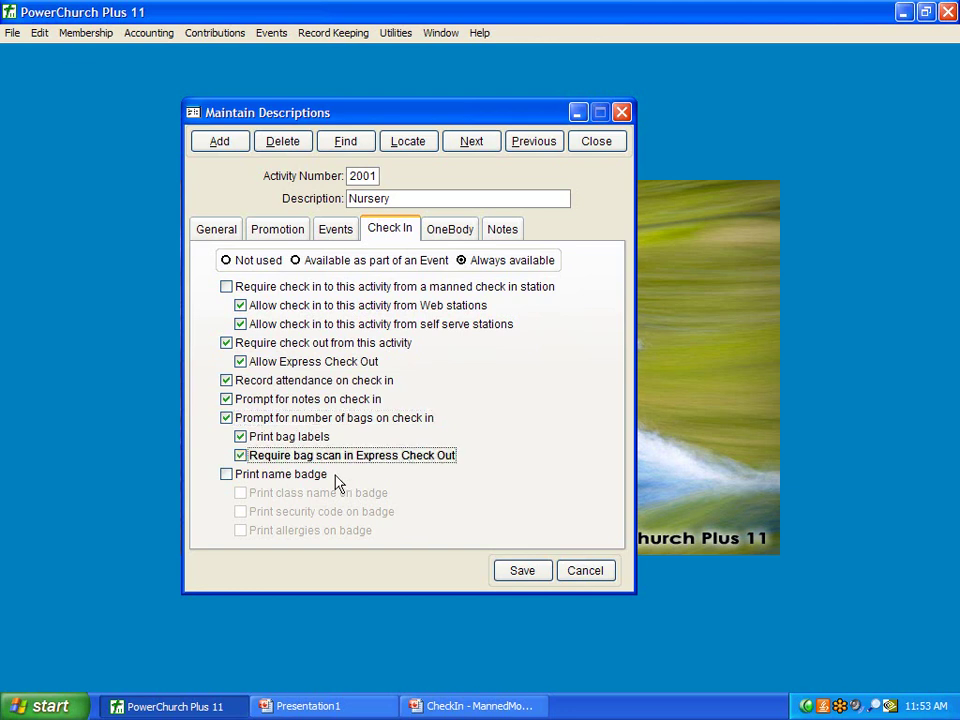
{"action": "left_click", "coordinate": [266, 476]}
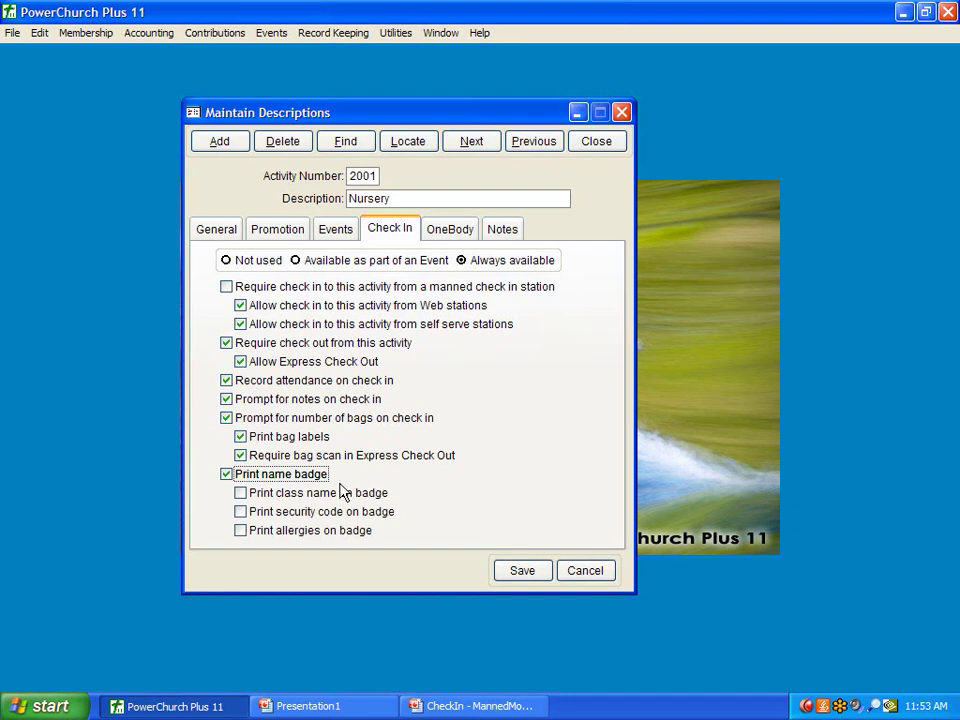
{"action": "left_click", "coordinate": [281, 494]}
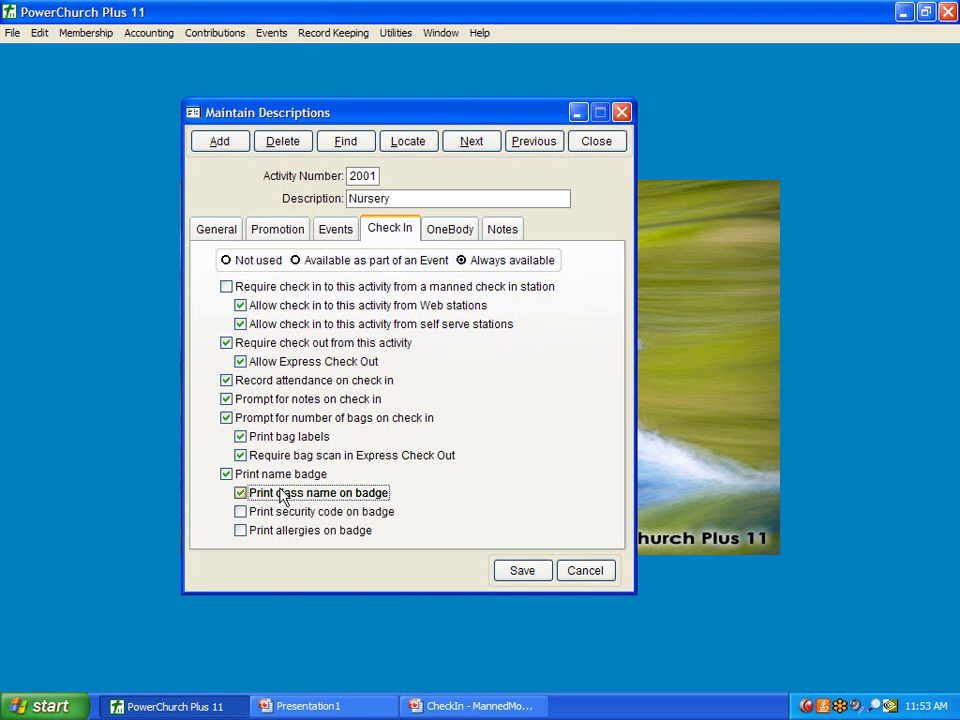
{"action": "left_click", "coordinate": [290, 512]}
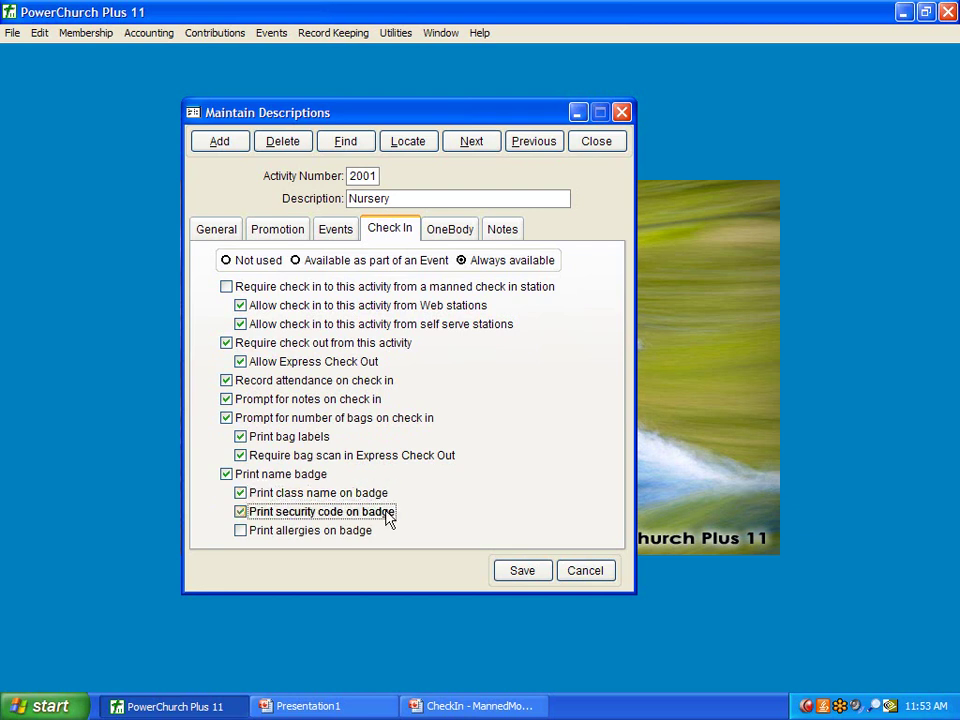
{"action": "left_click", "coordinate": [335, 532]}
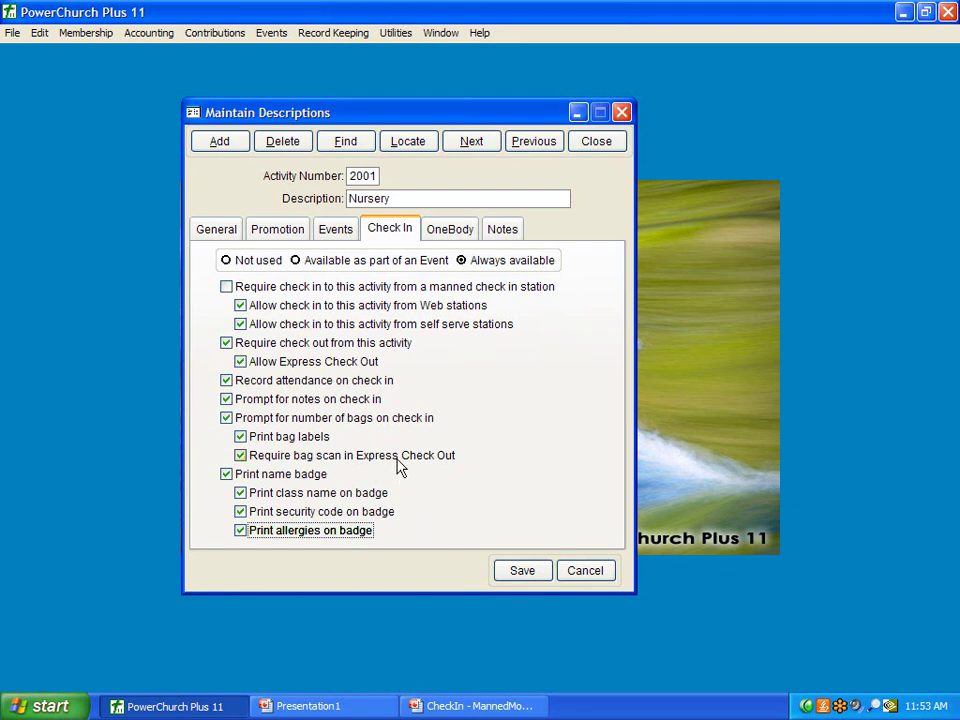
{"action": "left_click", "coordinate": [521, 569]}
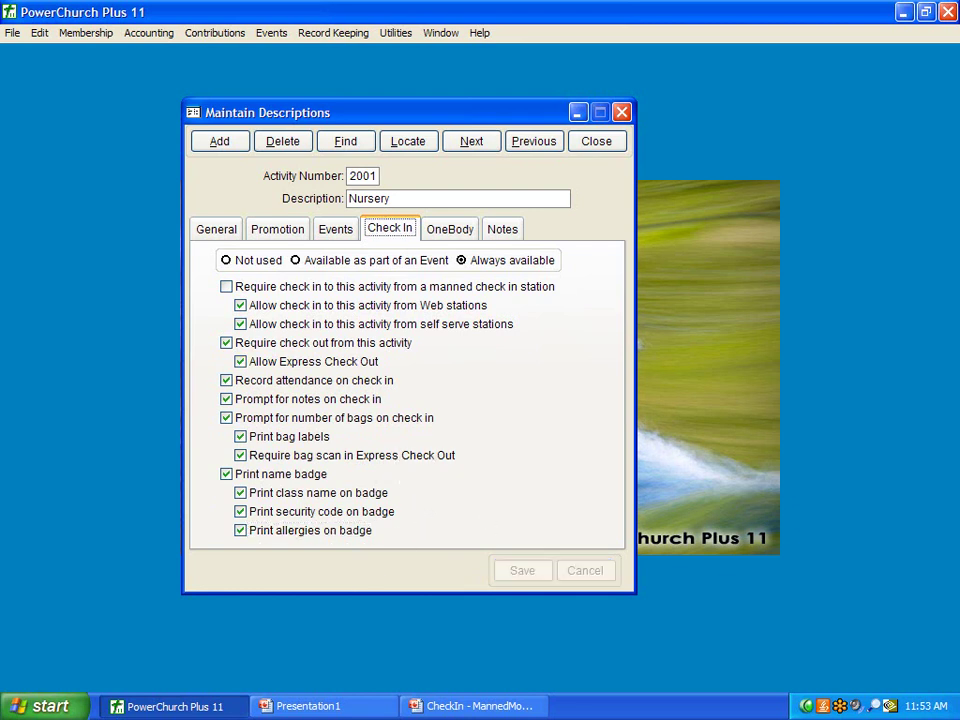
Load activity 2008 High School, enable it for the Events module, and save
{"action": "left_click", "coordinate": [418, 146]}
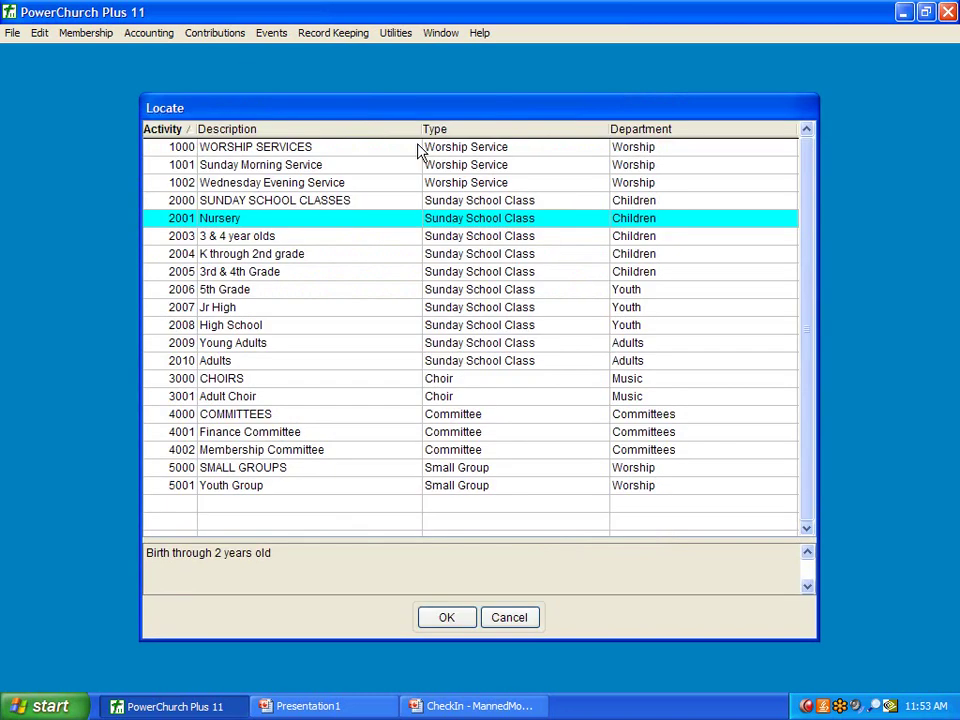
{"action": "double_click", "coordinate": [306, 327]}
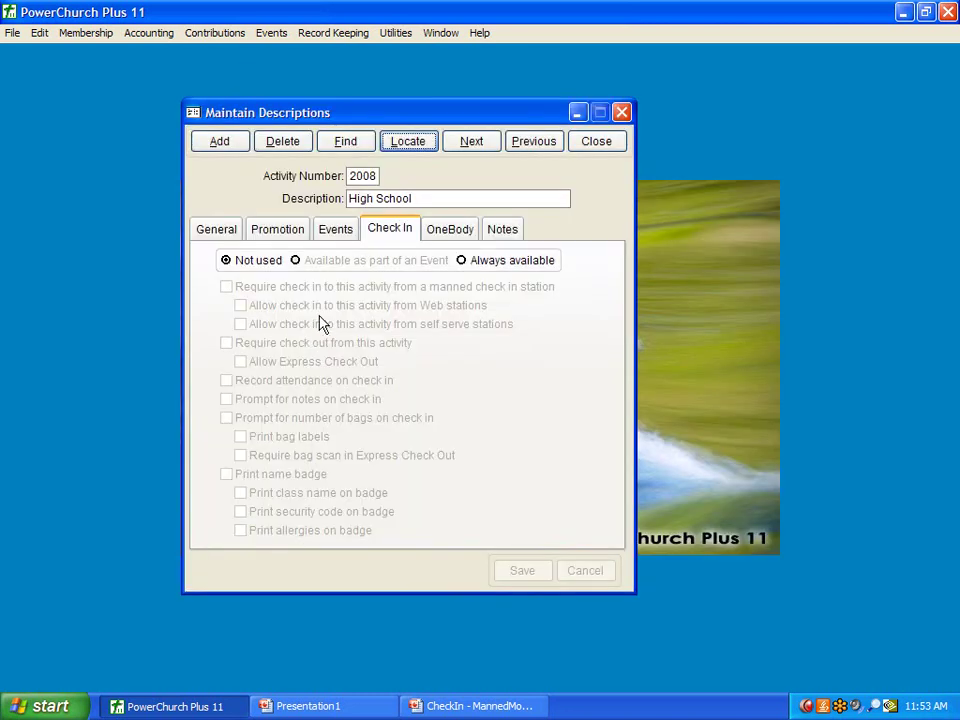
{"action": "left_click", "coordinate": [333, 229]}
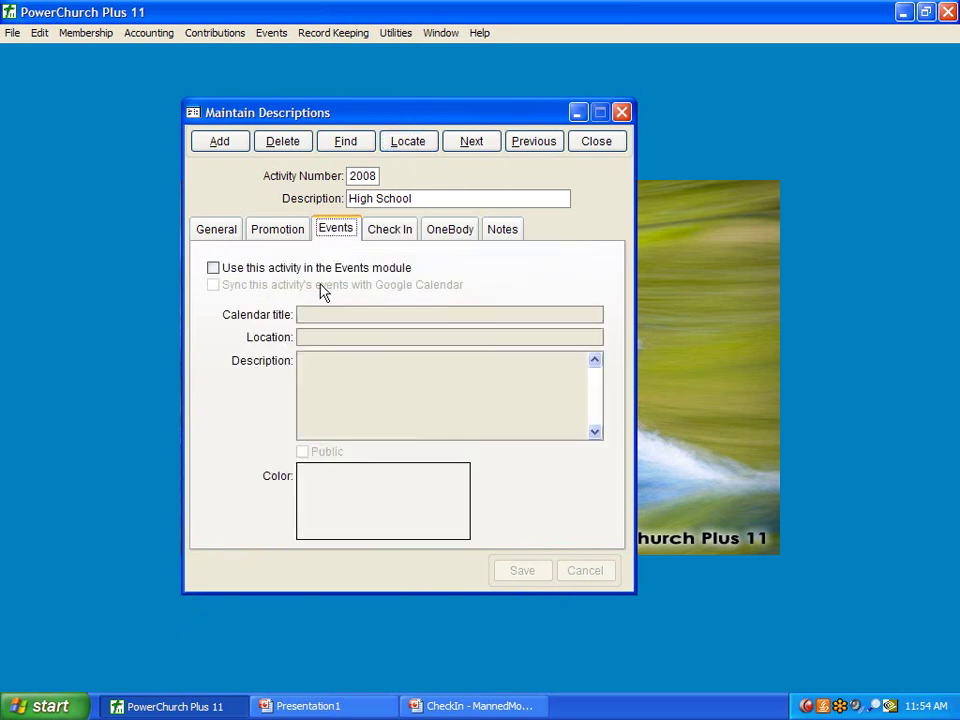
{"action": "left_click", "coordinate": [284, 272]}
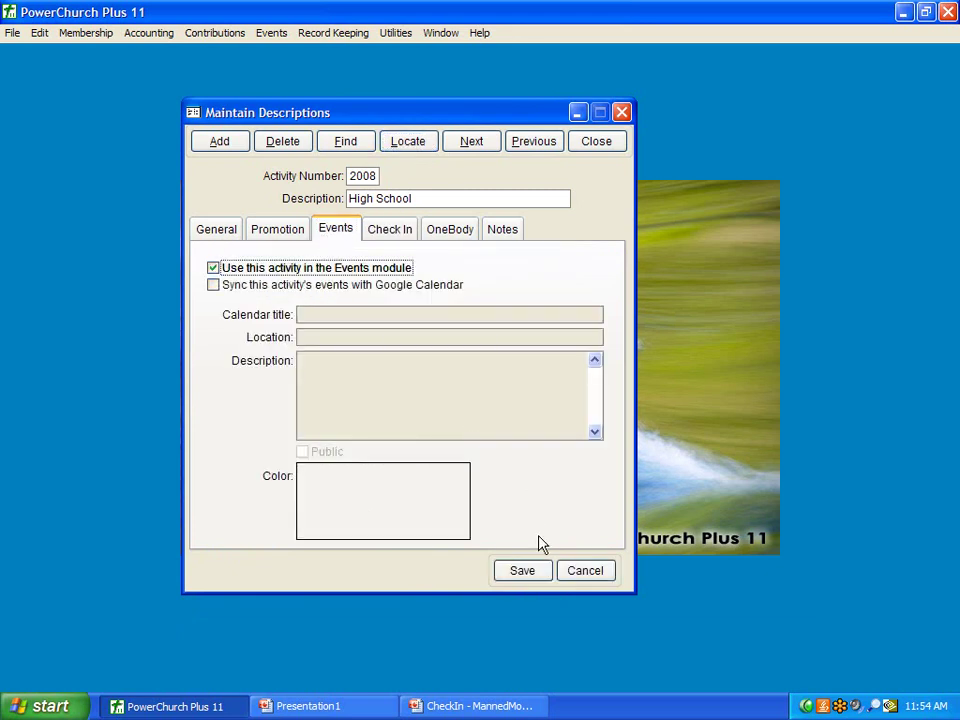
{"action": "left_click", "coordinate": [533, 576]}
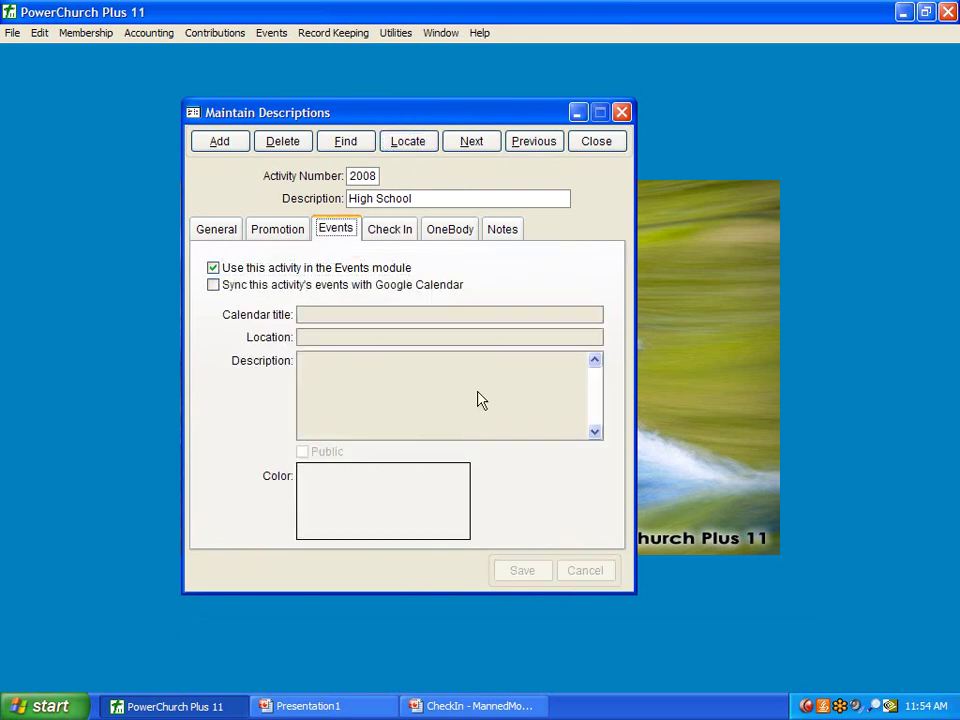
{"action": "left_click", "coordinate": [396, 234]}
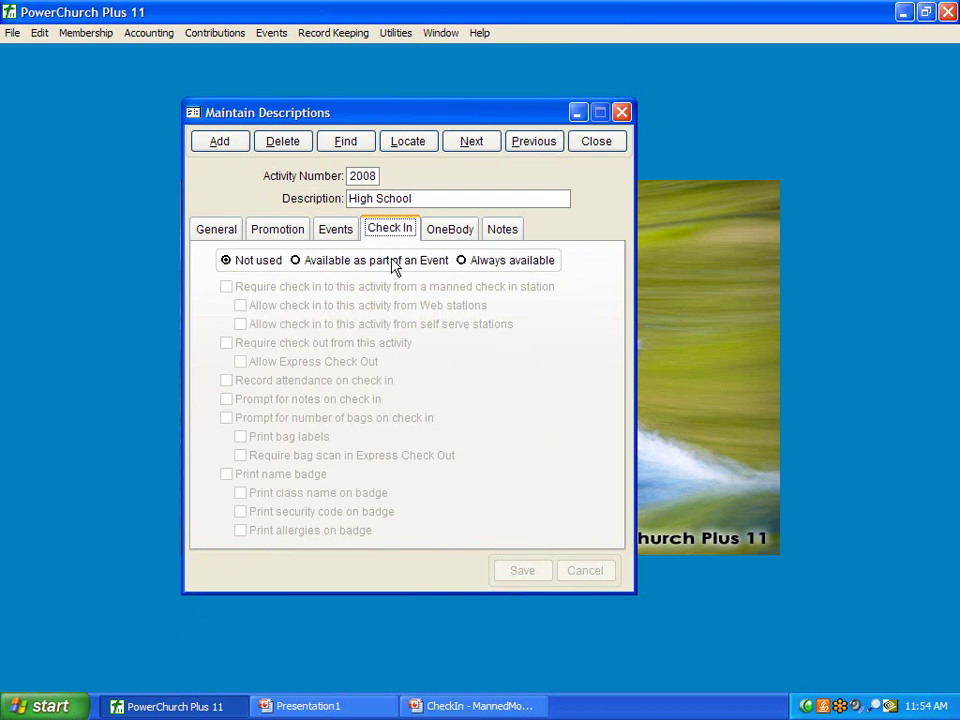
Make High School check-in event-based with web, self-serve, attendance and name badges; save and close
{"action": "left_click", "coordinate": [391, 262]}
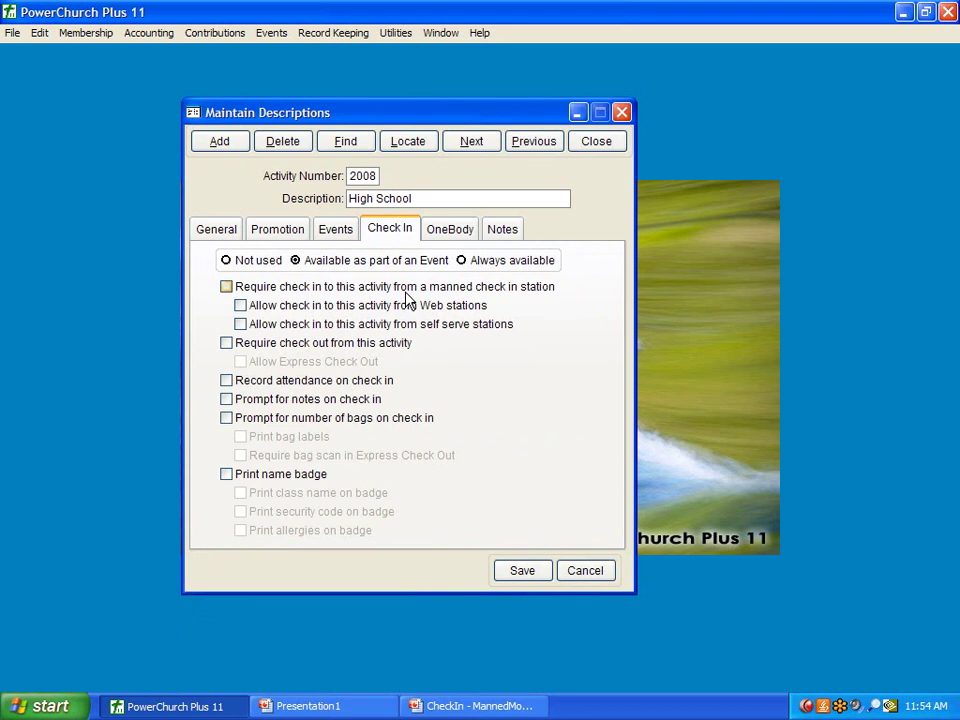
{"action": "left_click", "coordinate": [240, 305]}
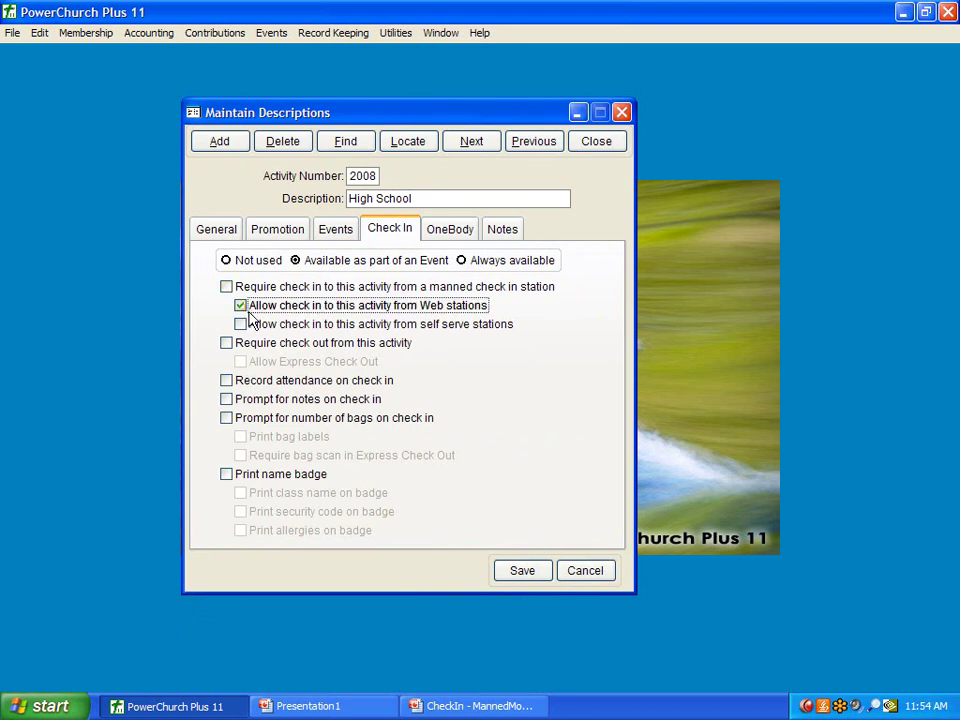
{"action": "left_click", "coordinate": [241, 323]}
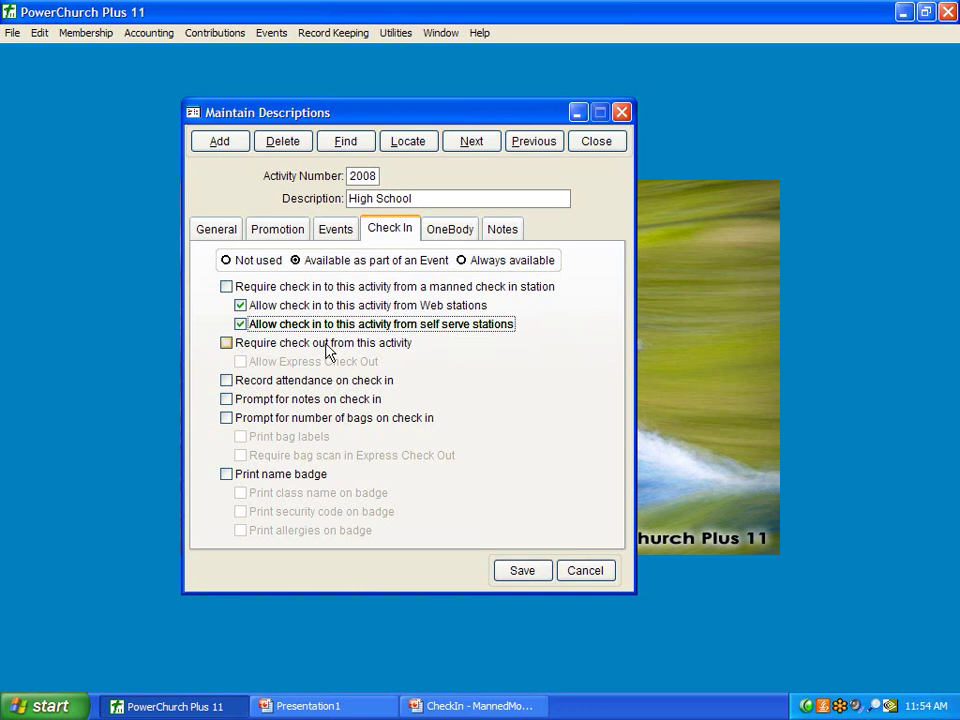
{"action": "left_click", "coordinate": [227, 381]}
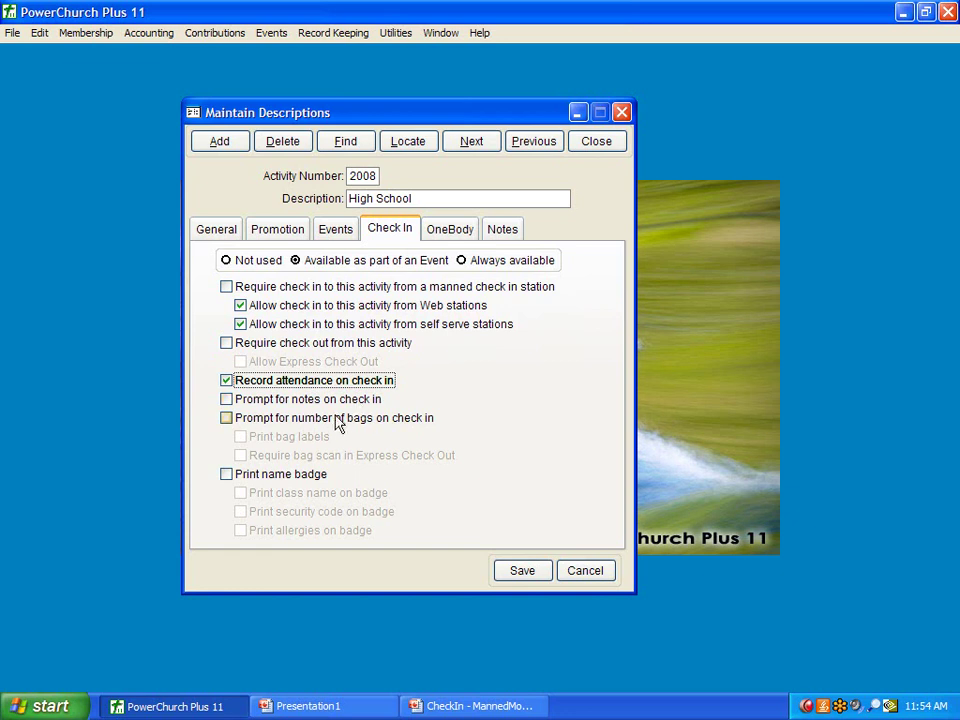
{"action": "left_click", "coordinate": [227, 476]}
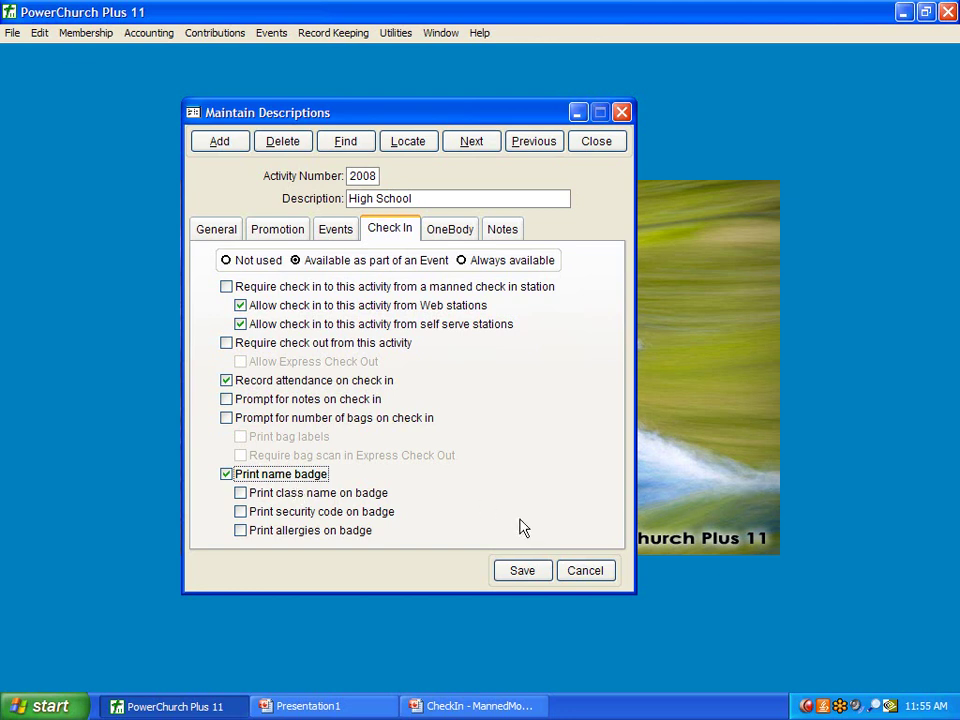
{"action": "left_click", "coordinate": [521, 569]}
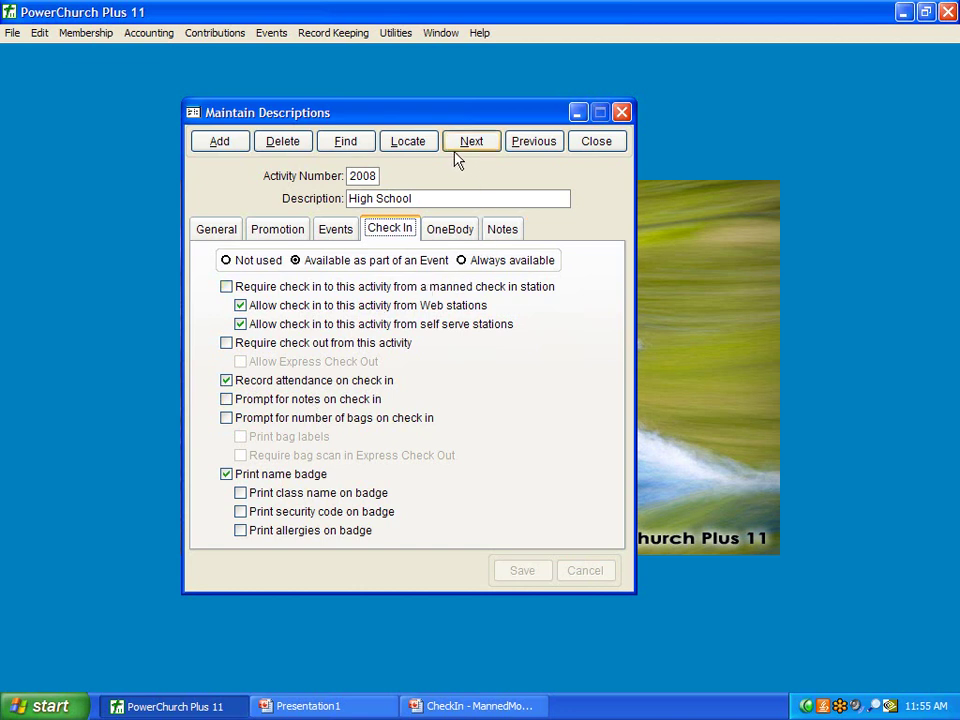
{"action": "left_click", "coordinate": [595, 142]}
Add a new event named Sunday School with event type Sunday School
{"action": "left_click", "coordinate": [270, 40]}
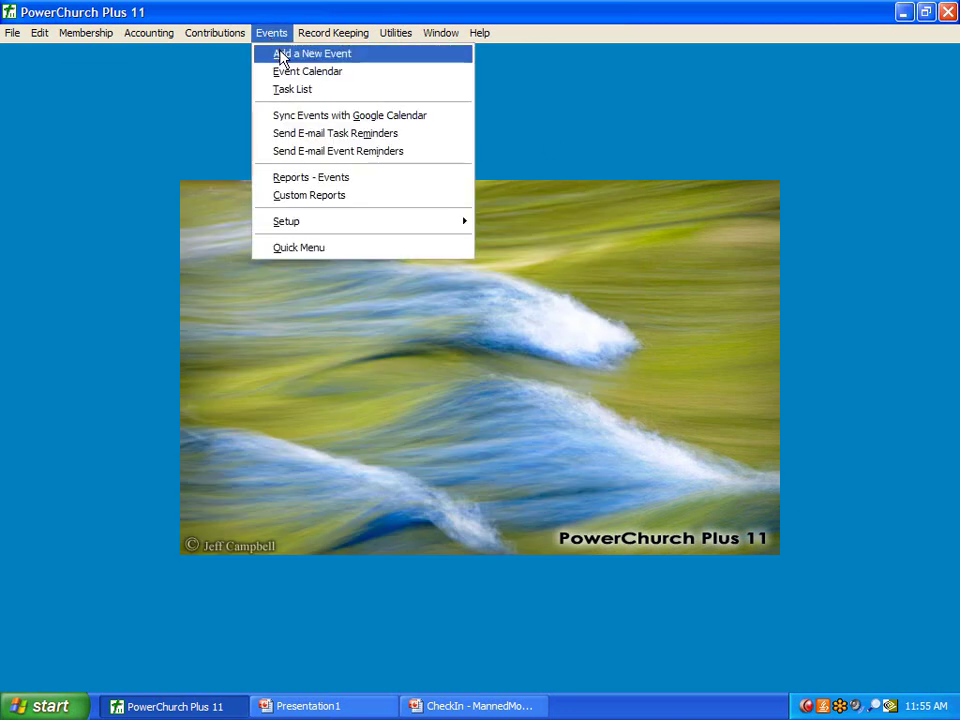
{"action": "left_click", "coordinate": [276, 54]}
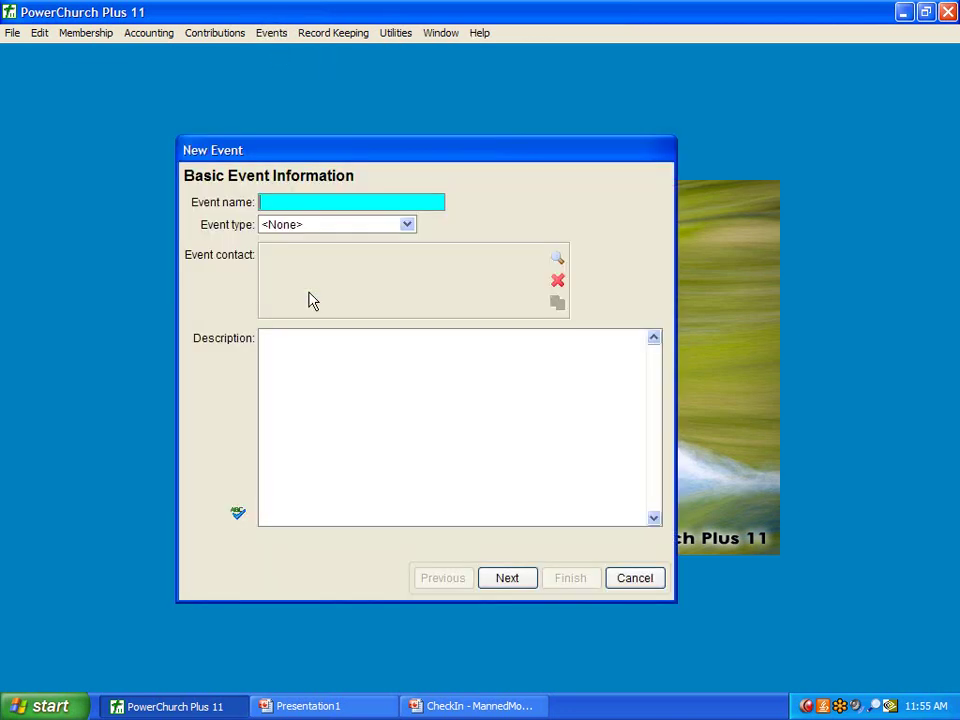
{"action": "type", "text": "Sunday"}
{"action": "type", "text": " School"}
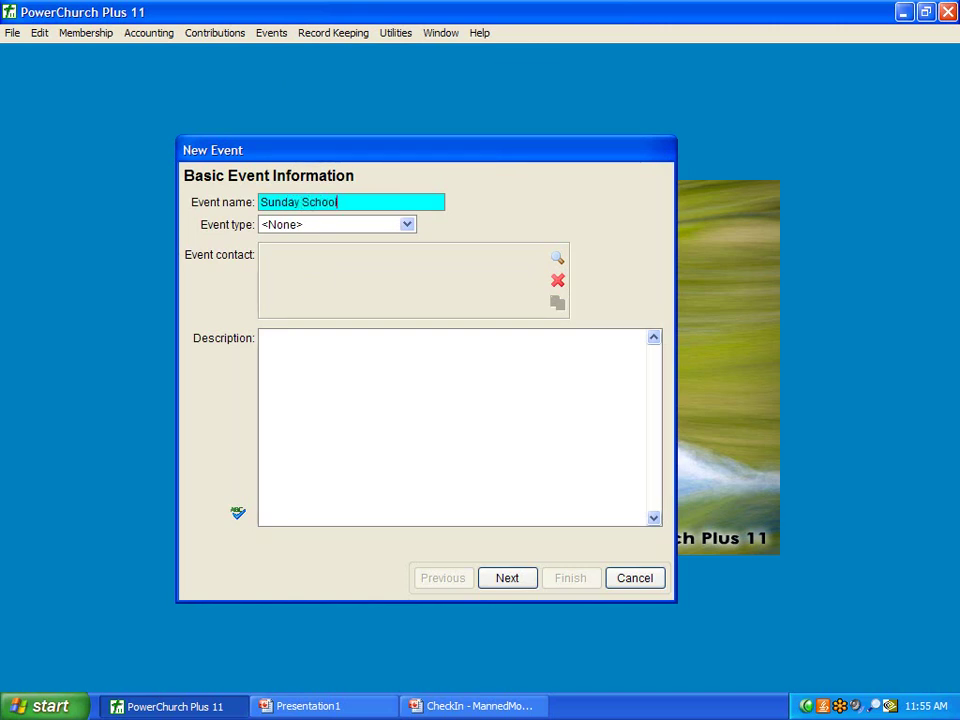
{"action": "left_click", "coordinate": [405, 225]}
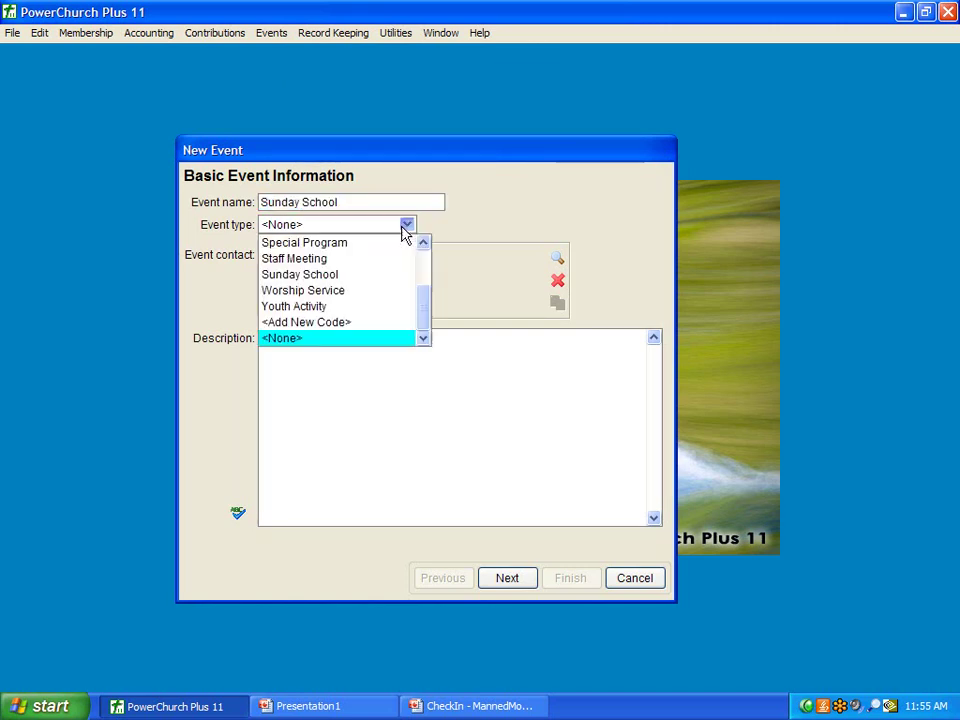
{"action": "left_click", "coordinate": [378, 276]}
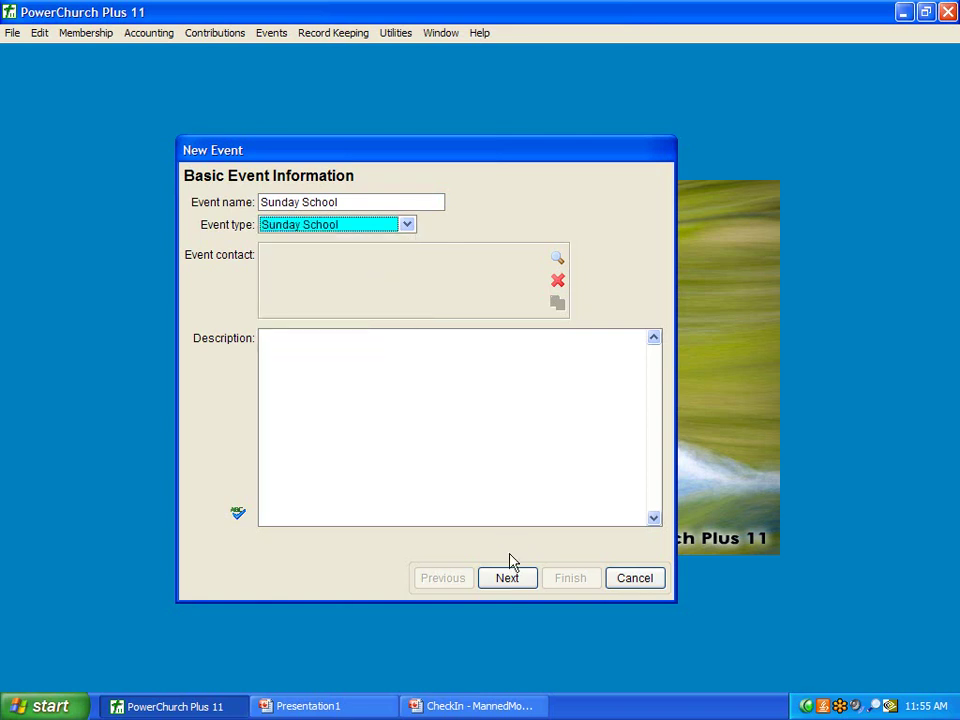
Set the event to start June 6, 2010, running 10:00 to 11:00 AM
{"action": "left_click", "coordinate": [514, 582]}
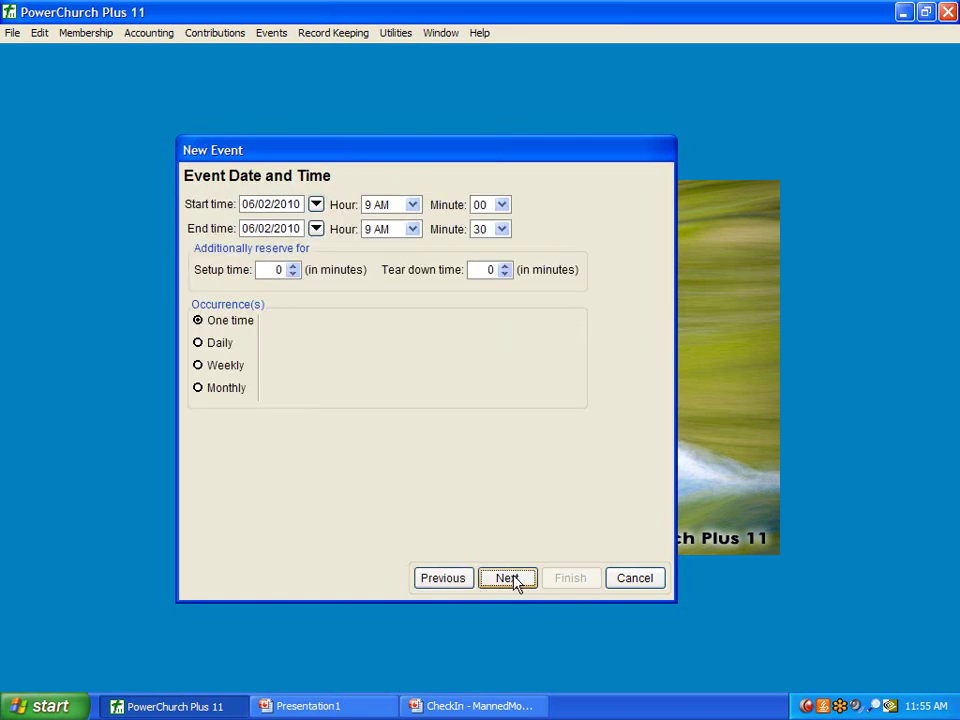
{"action": "left_click", "coordinate": [316, 205]}
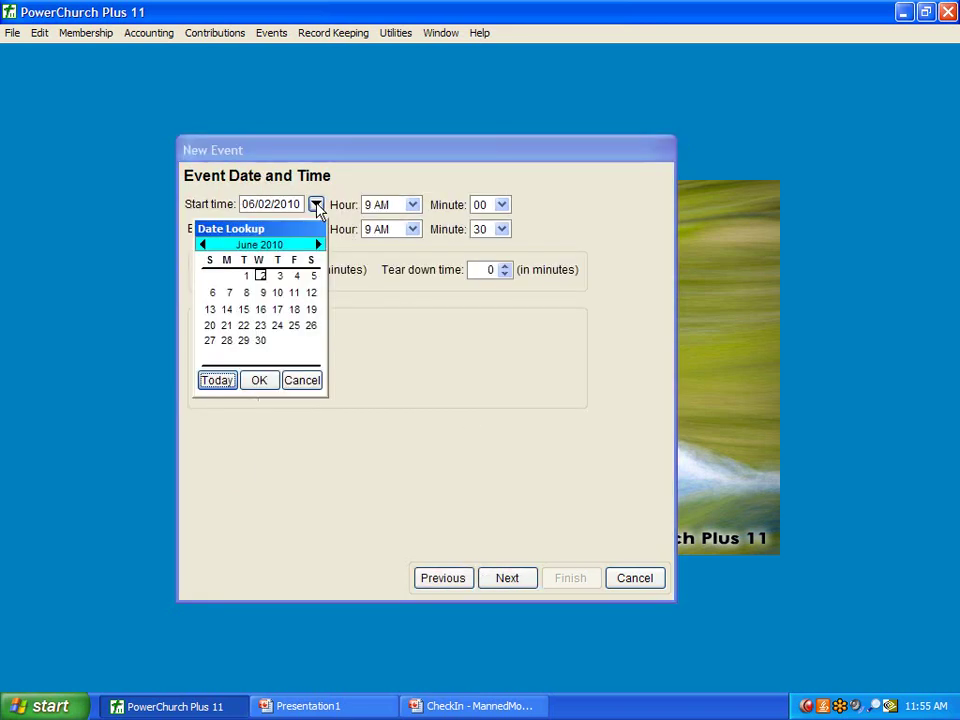
{"action": "left_click", "coordinate": [211, 294]}
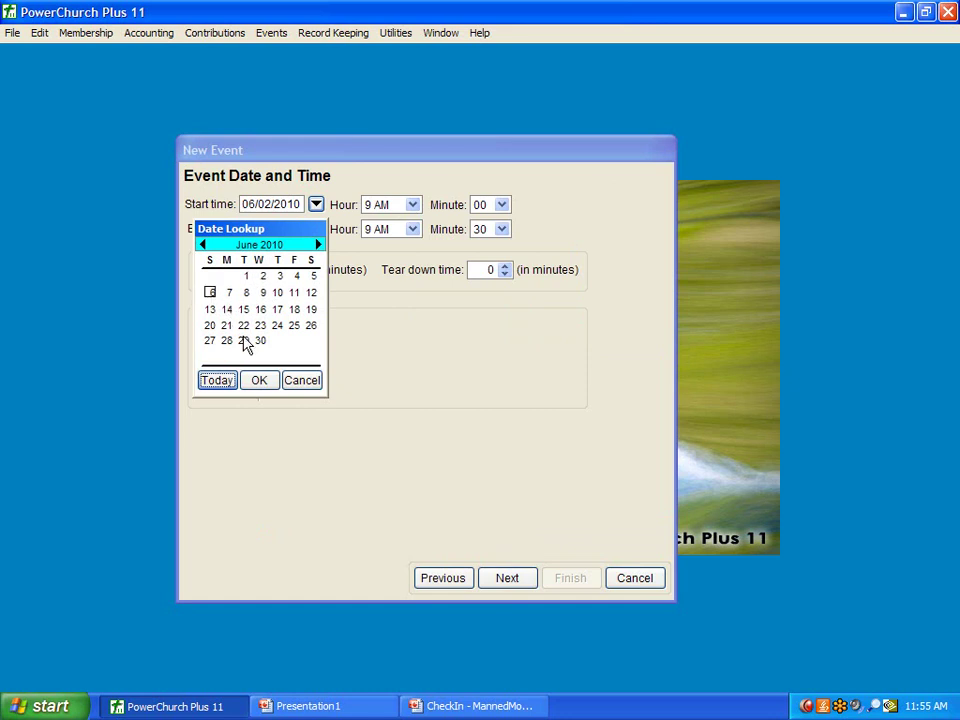
{"action": "left_click", "coordinate": [259, 381]}
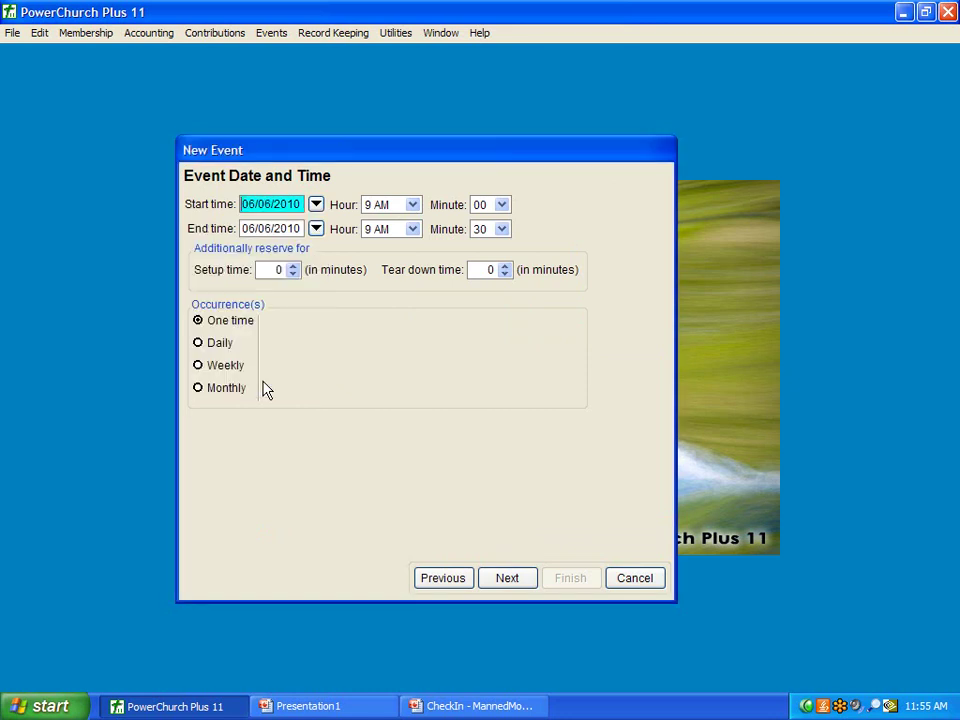
{"action": "left_click", "coordinate": [412, 204]}
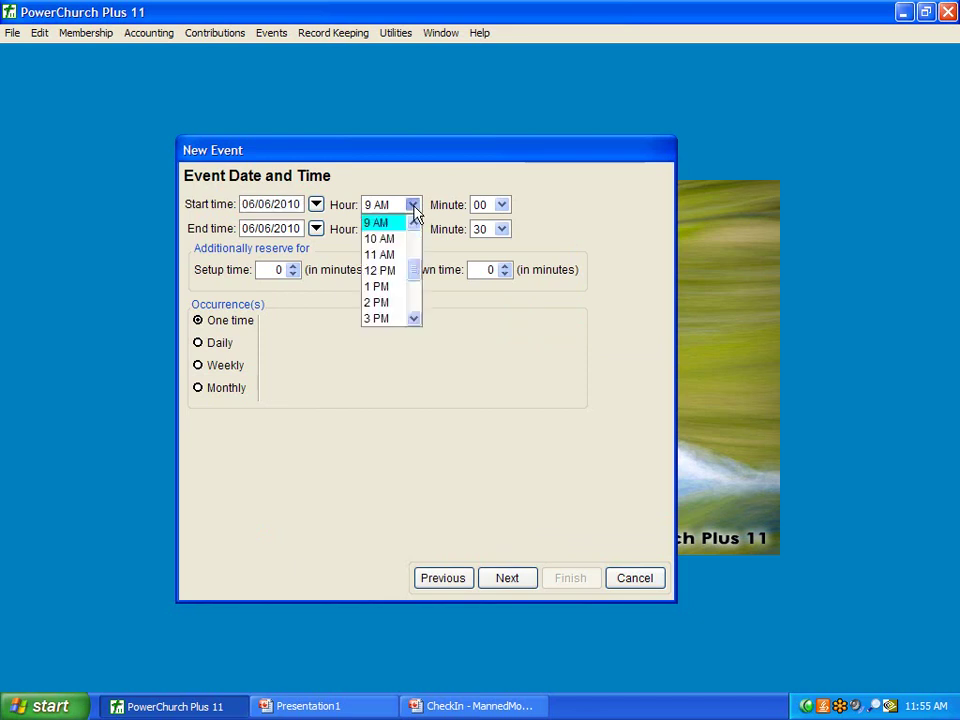
{"action": "left_click", "coordinate": [405, 238]}
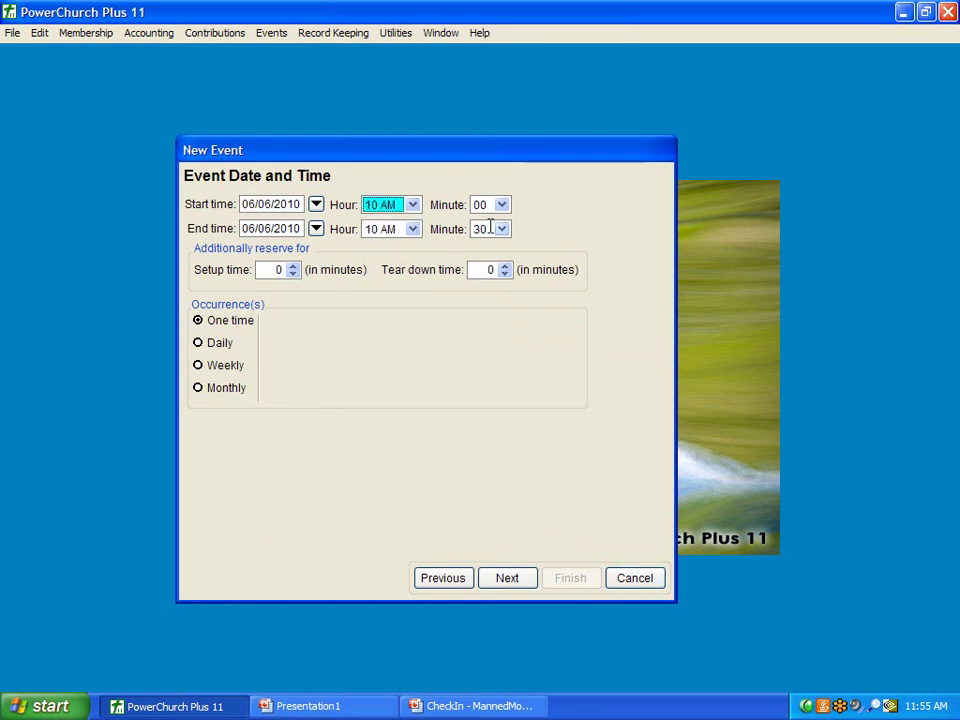
{"action": "left_click", "coordinate": [413, 229]}
{"action": "left_click", "coordinate": [399, 264]}
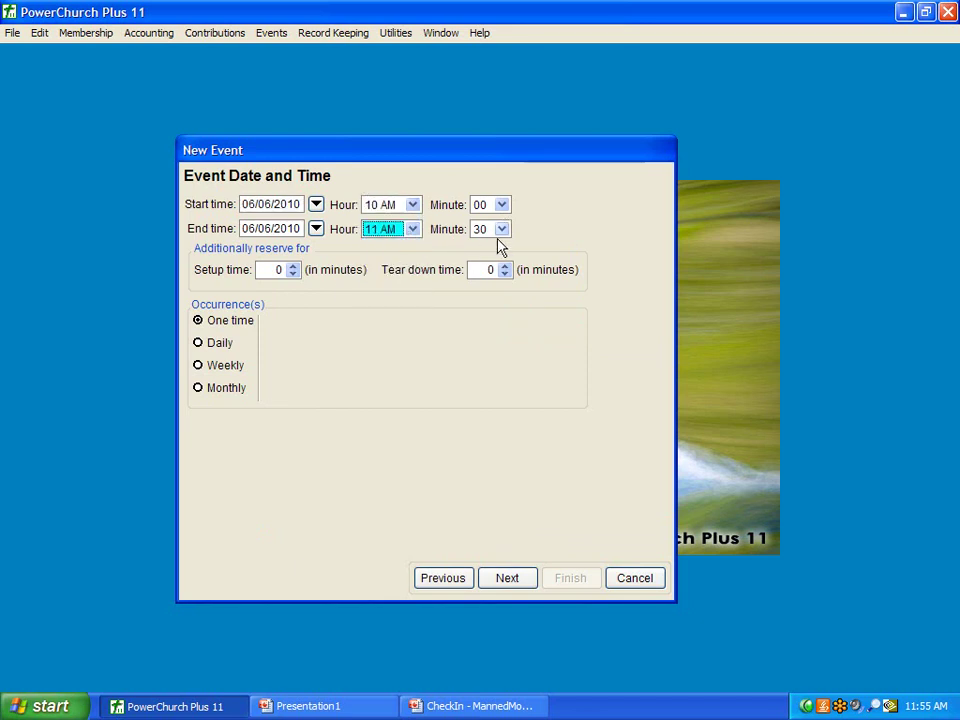
{"action": "left_click", "coordinate": [502, 229]}
{"action": "left_click", "coordinate": [490, 247]}
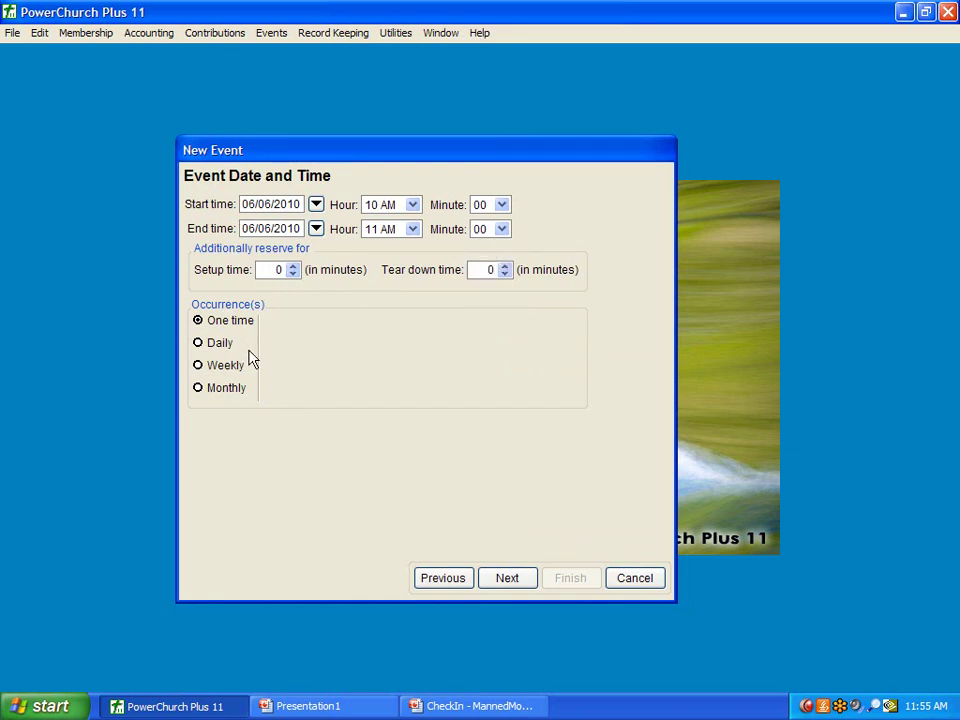
Make the event recur weekly, ending by 12/31/2010
{"action": "left_click", "coordinate": [225, 365]}
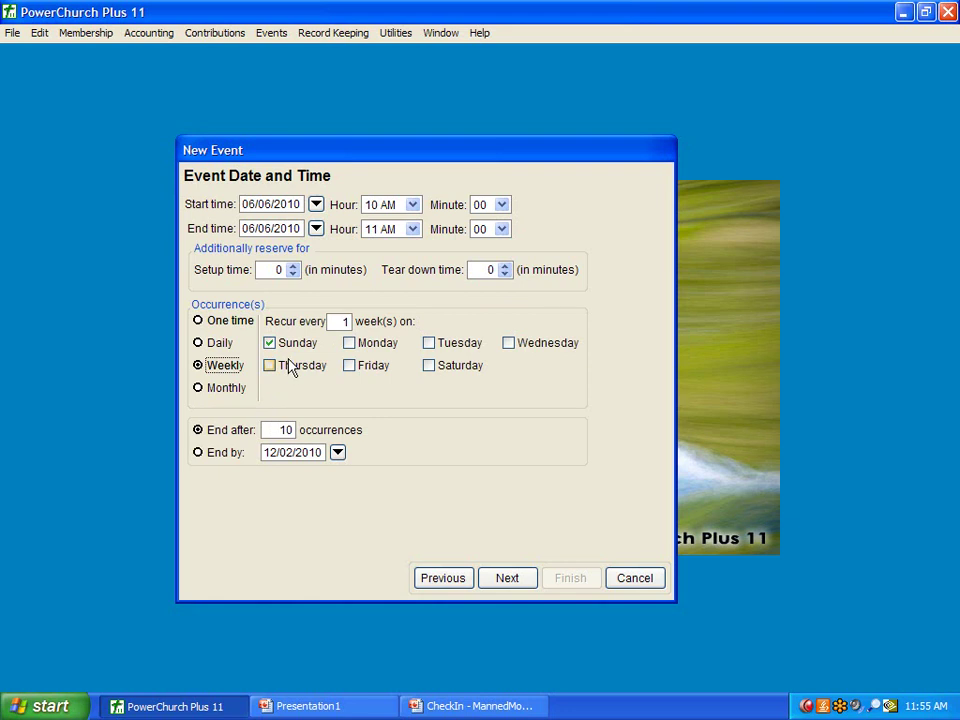
{"action": "left_click", "coordinate": [214, 456]}
{"action": "left_click", "coordinate": [282, 452]}
{"action": "type", "text": "31"}
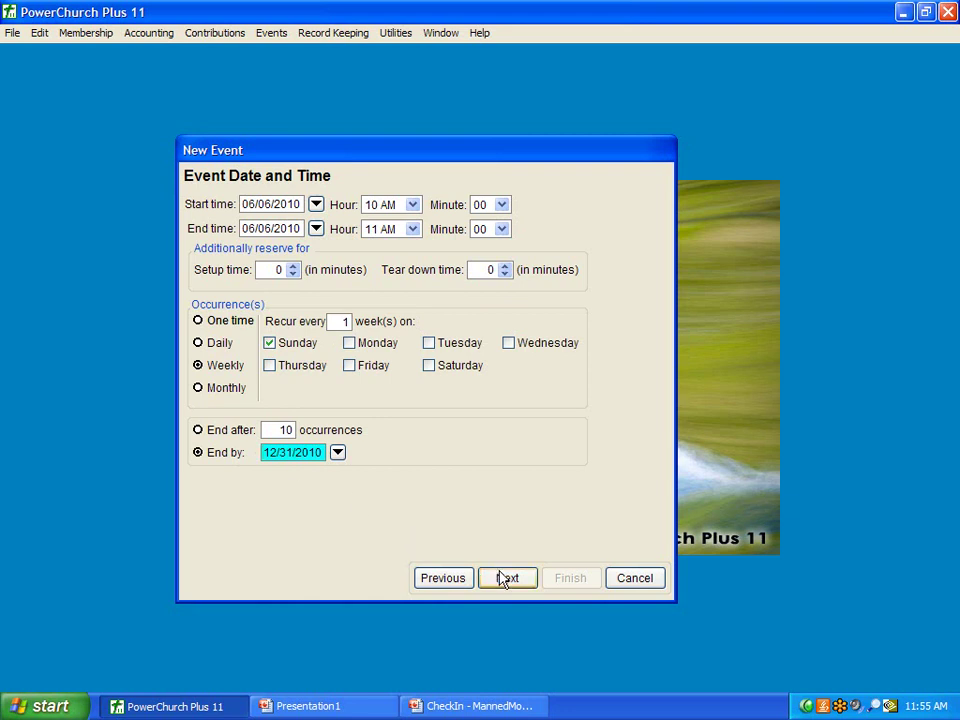
{"action": "left_click", "coordinate": [510, 578]}
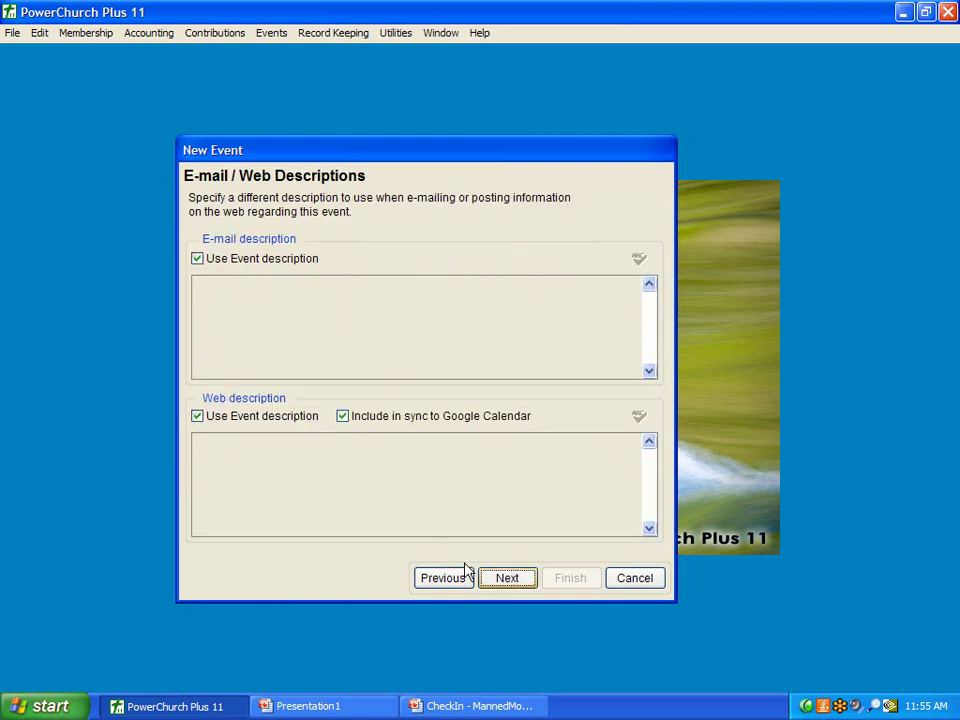
Untick Church-wide; add Nursery, 3 & 4 year olds, K–2nd, 3rd & 4th, 5th Grade, High School
{"action": "left_click", "coordinate": [505, 578]}
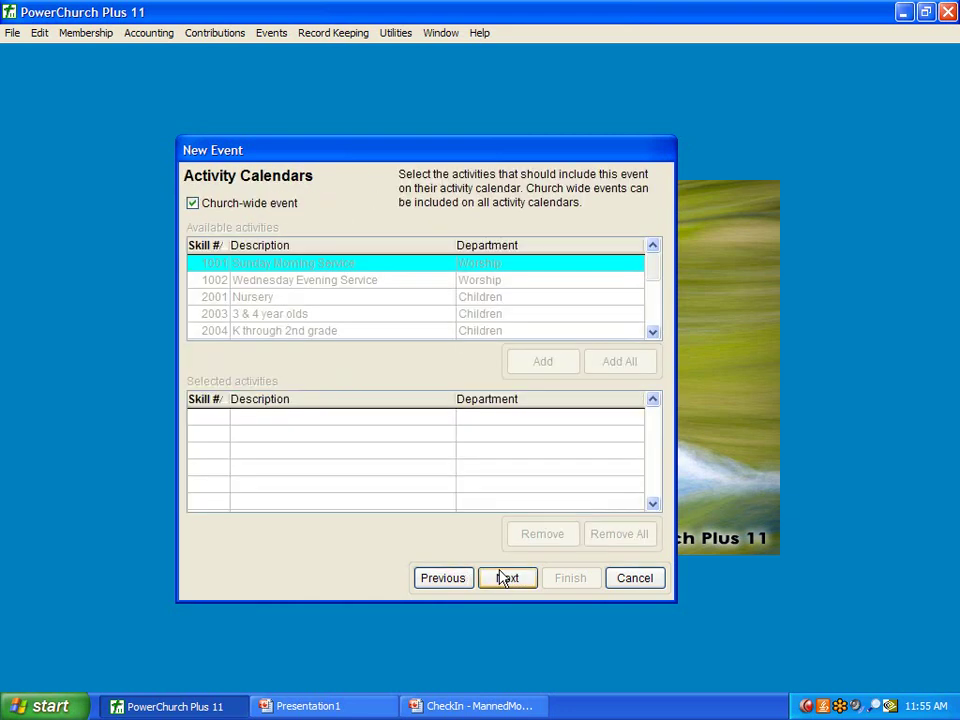
{"action": "left_click", "coordinate": [266, 206]}
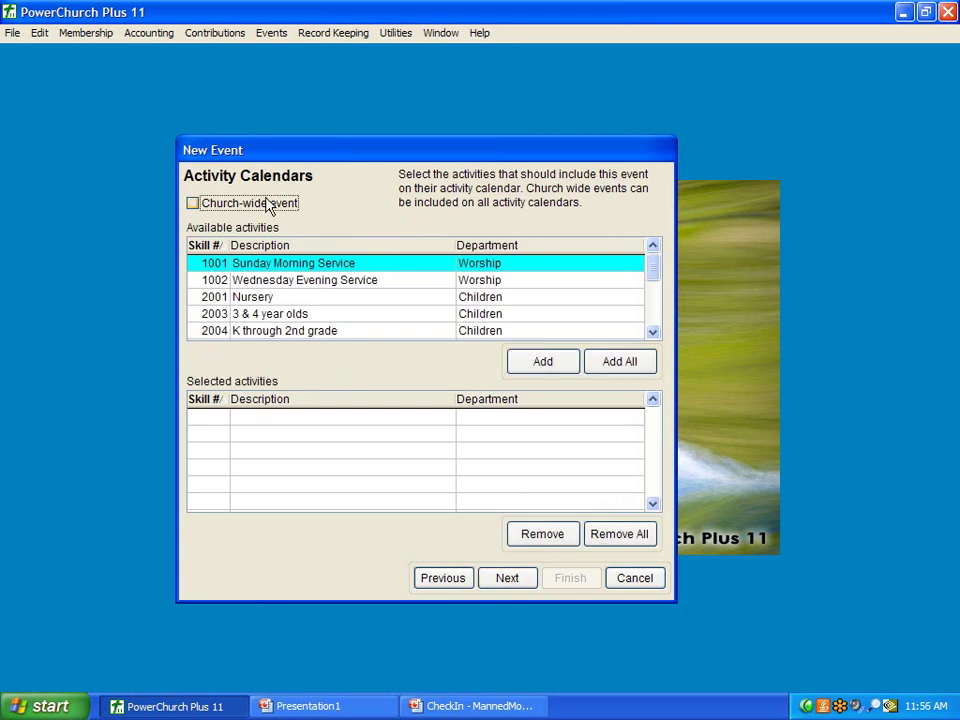
{"action": "double_click", "coordinate": [325, 298]}
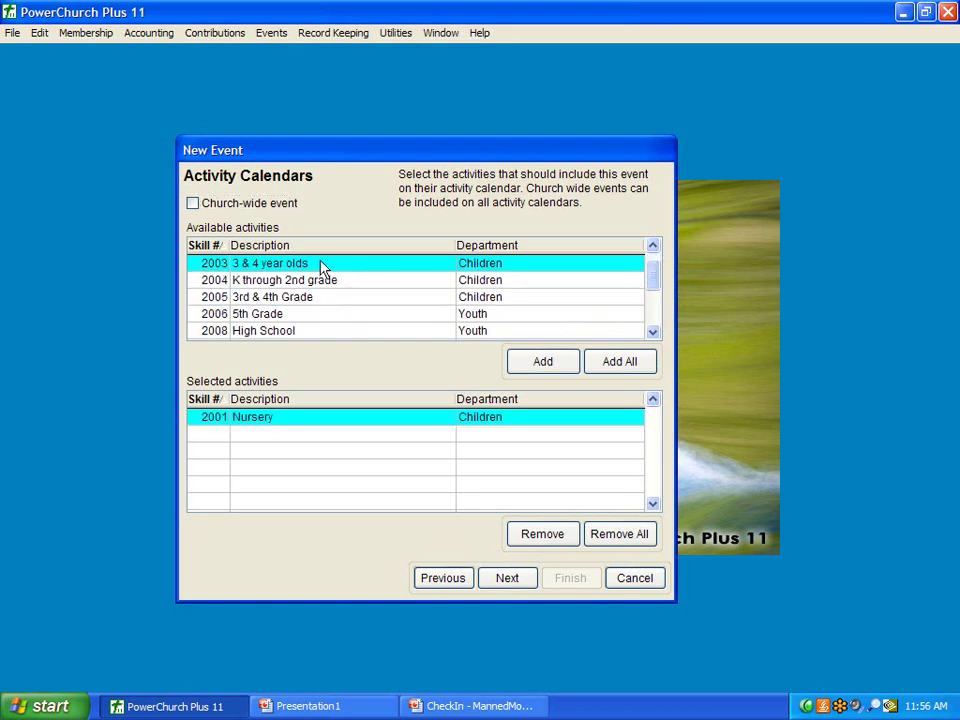
{"action": "double_click", "coordinate": [321, 264]}
{"action": "double_click", "coordinate": [321, 266]}
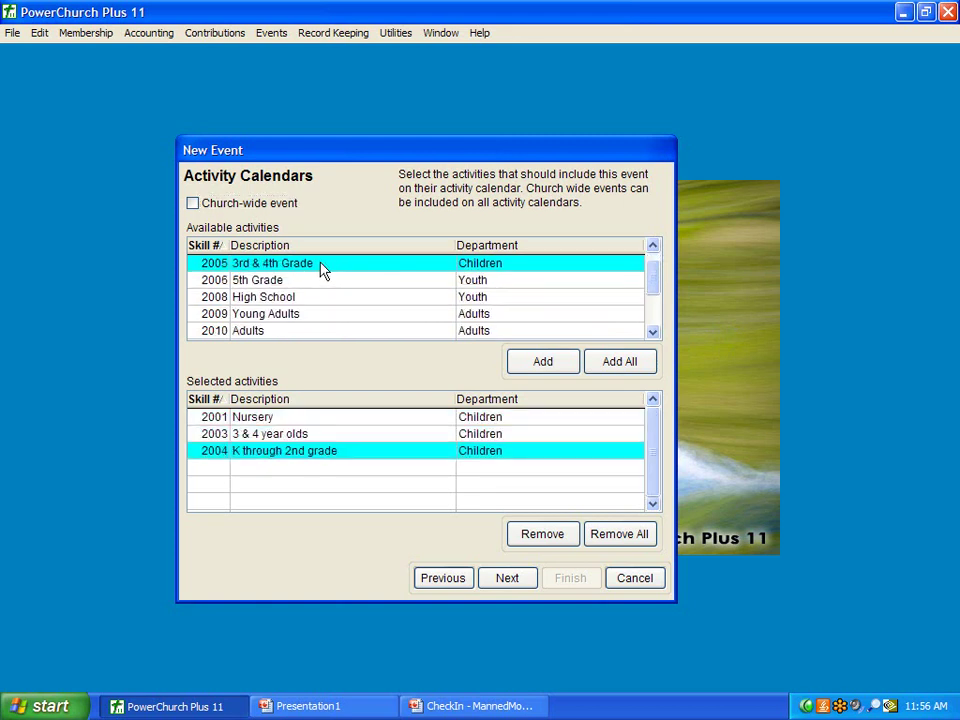
{"action": "double_click", "coordinate": [321, 266]}
{"action": "double_click", "coordinate": [320, 266]}
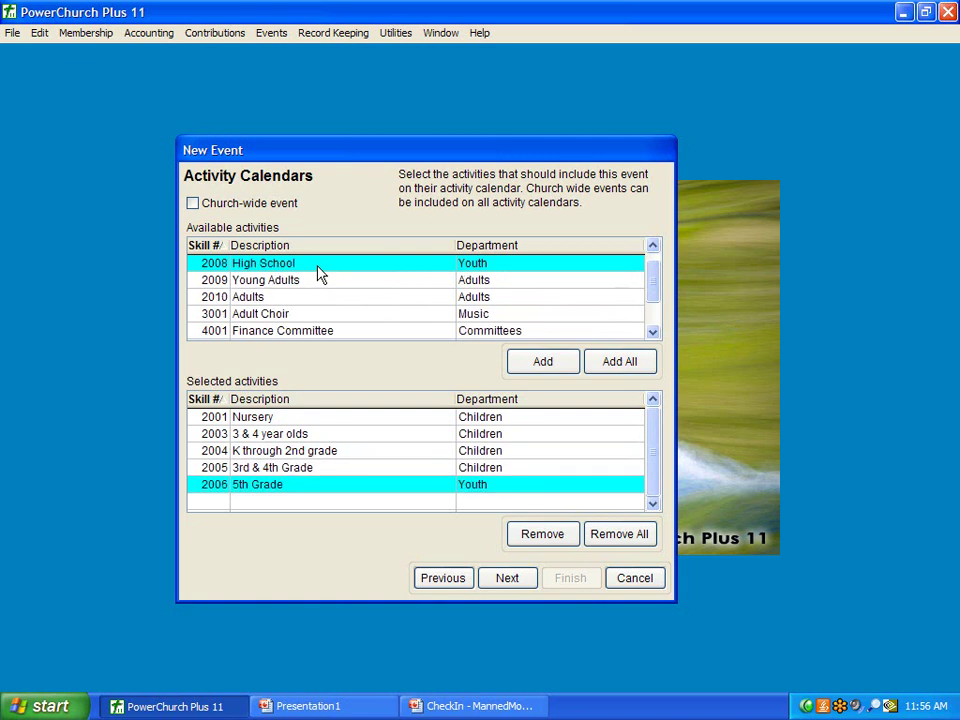
{"action": "double_click", "coordinate": [319, 266]}
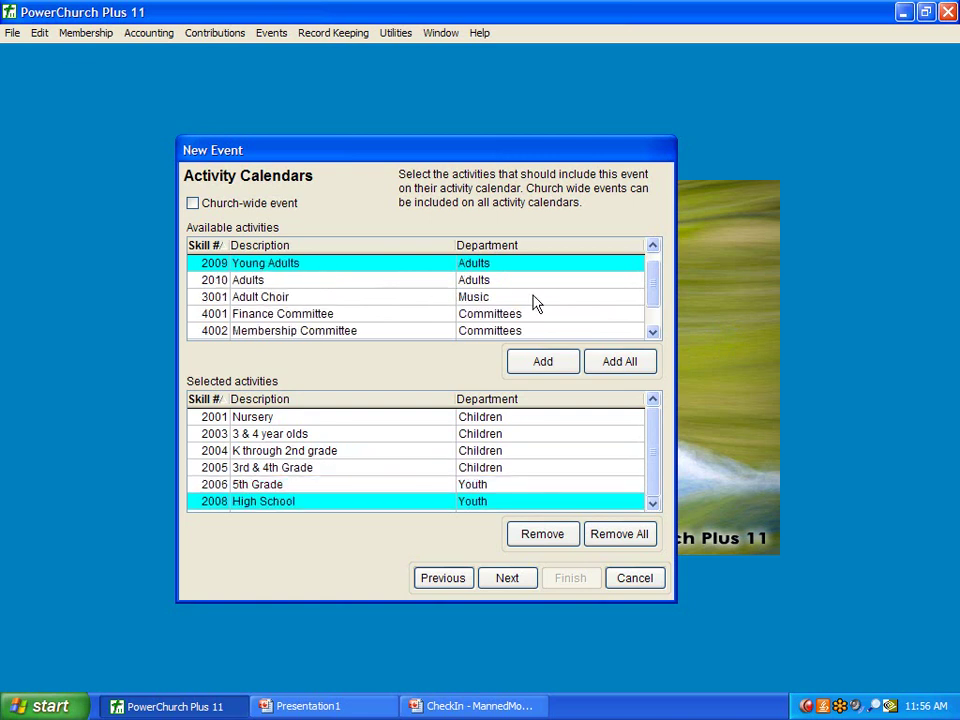
Turn on 'Enable check in for this event' for Sunday School and advance to room reservations
{"action": "left_click", "coordinate": [524, 576]}
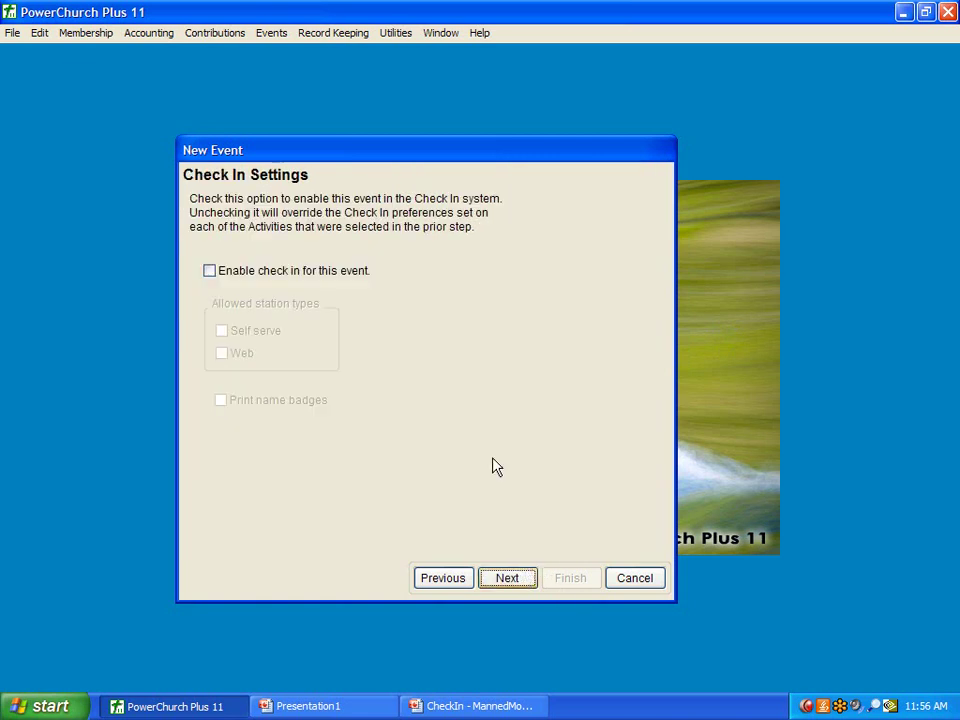
{"action": "left_click", "coordinate": [320, 271]}
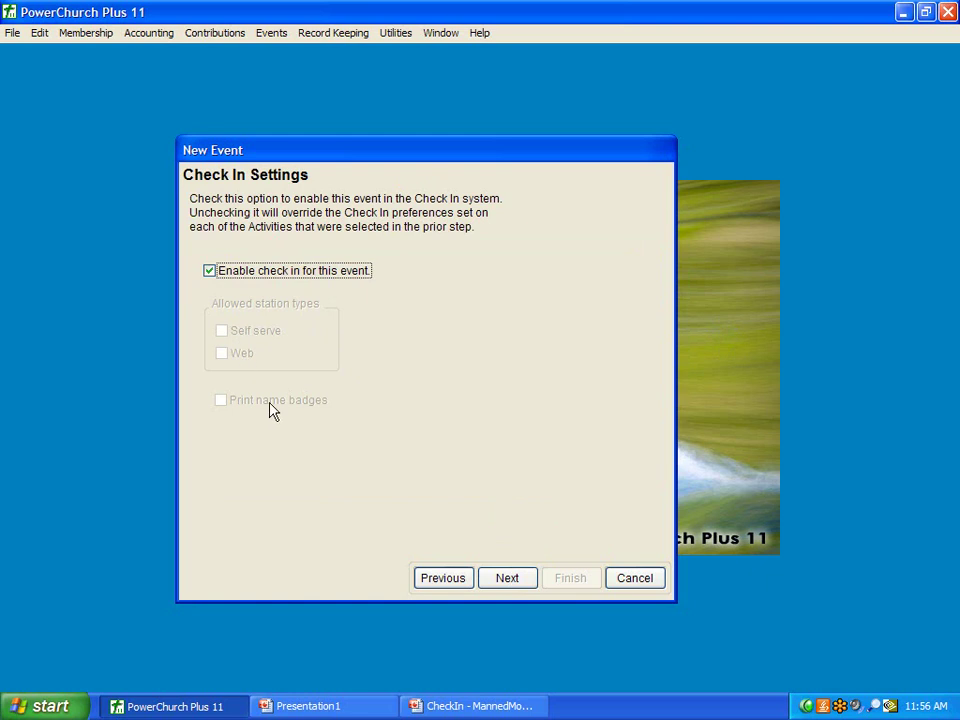
{"action": "left_click", "coordinate": [526, 584]}
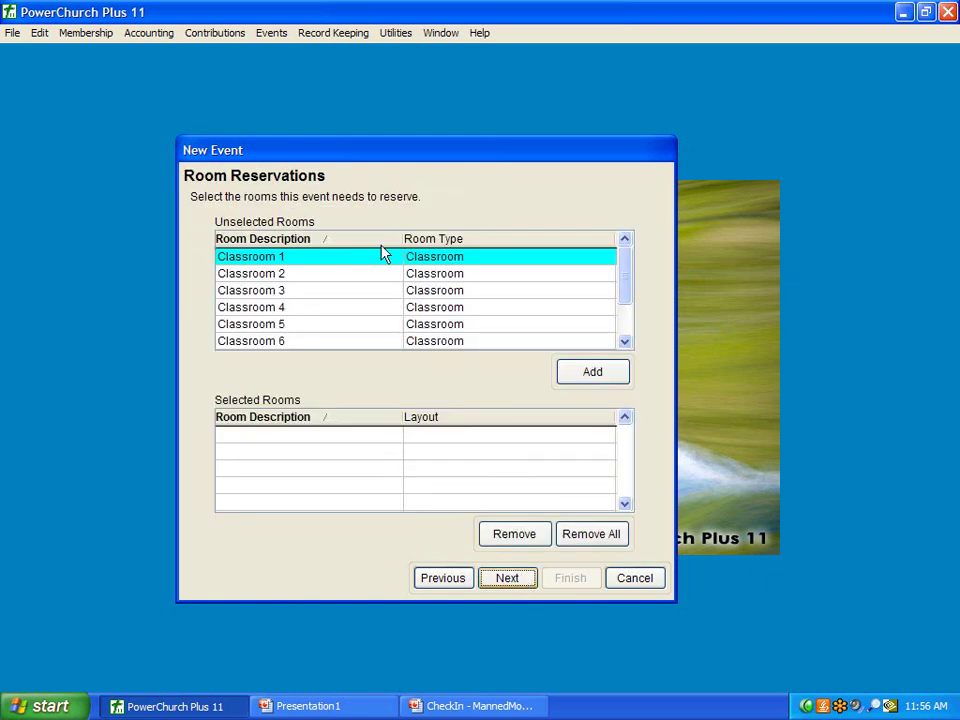
Skip room, task and equipment reservations and finish the weekly Sunday School event
{"action": "left_click", "coordinate": [521, 582]}
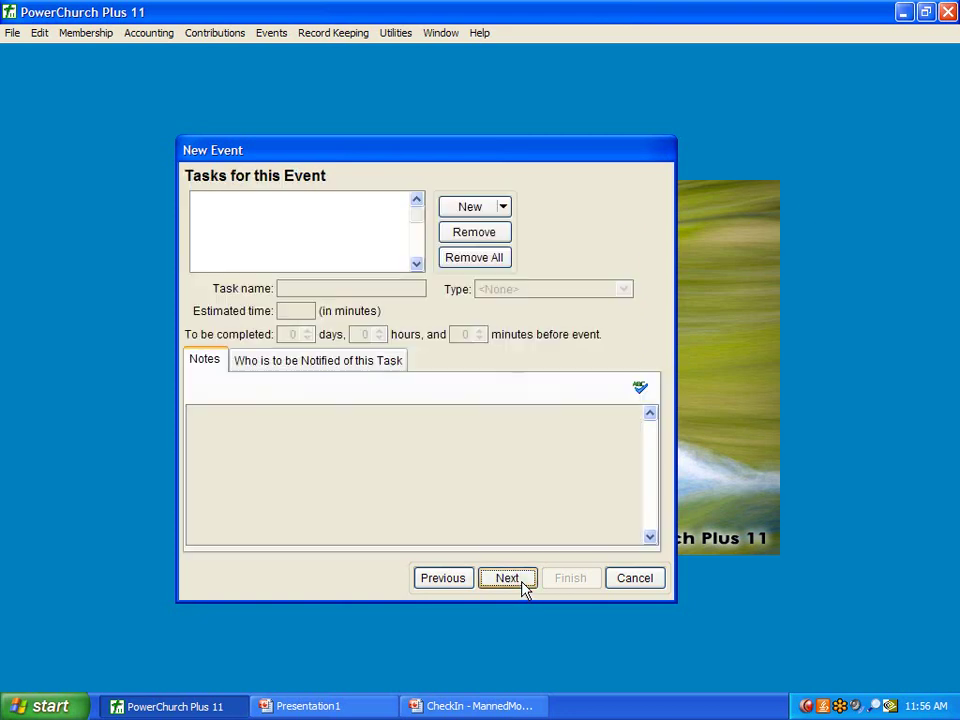
{"action": "left_click", "coordinate": [521, 583]}
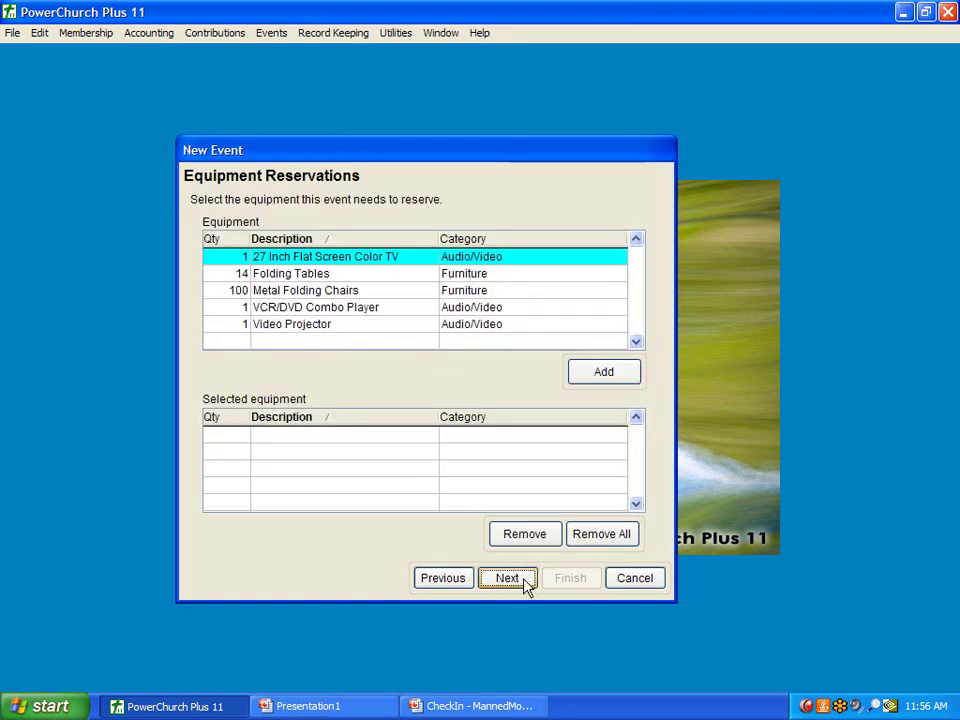
{"action": "left_click", "coordinate": [524, 584]}
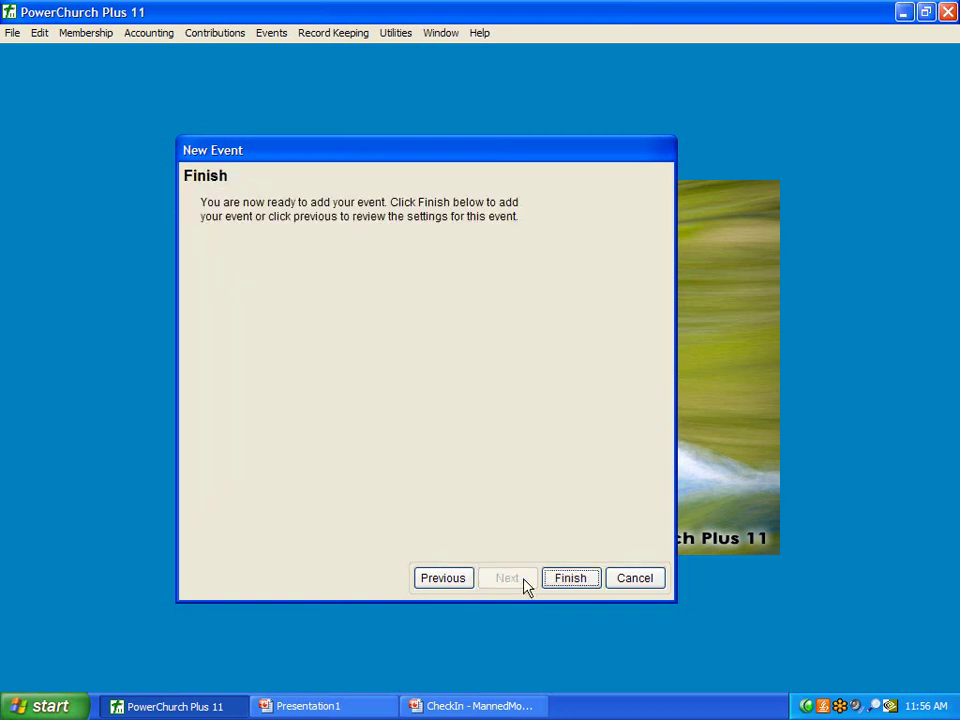
{"action": "left_click", "coordinate": [586, 581]}
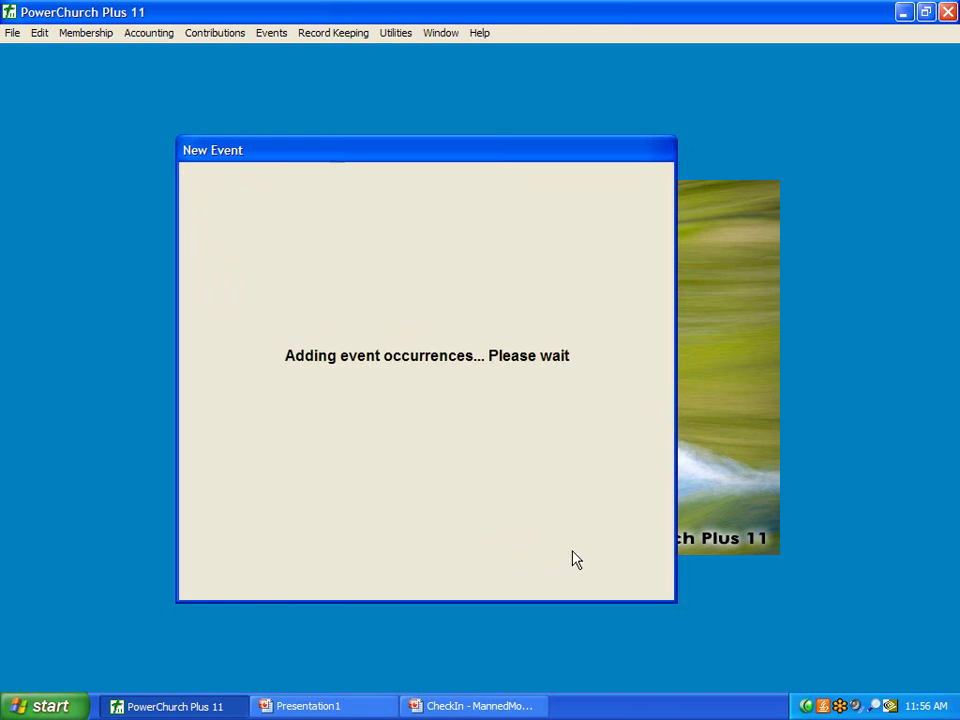